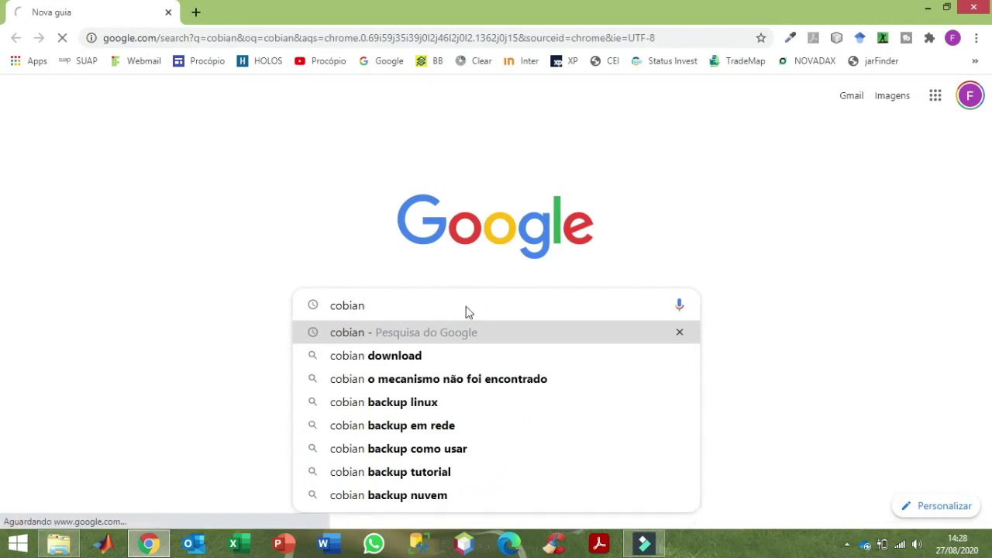
# Step: Open the CobianSoft site and download the installer for Cobian Backup 11 (Gravity)
pyautogui.click(195, 216)
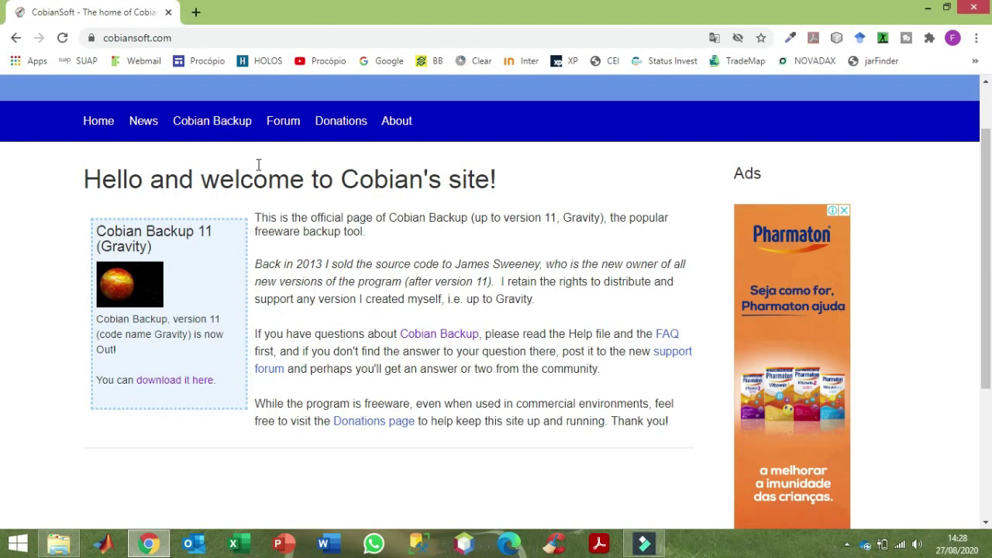
pyautogui.click(425, 338)
pyautogui.scroll(-4, 434, 299)
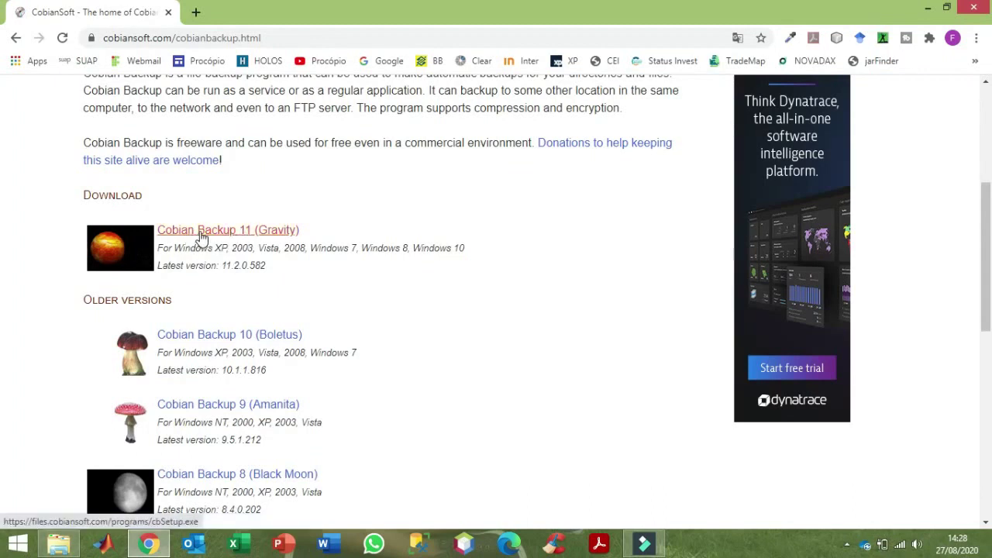
pyautogui.click(276, 234)
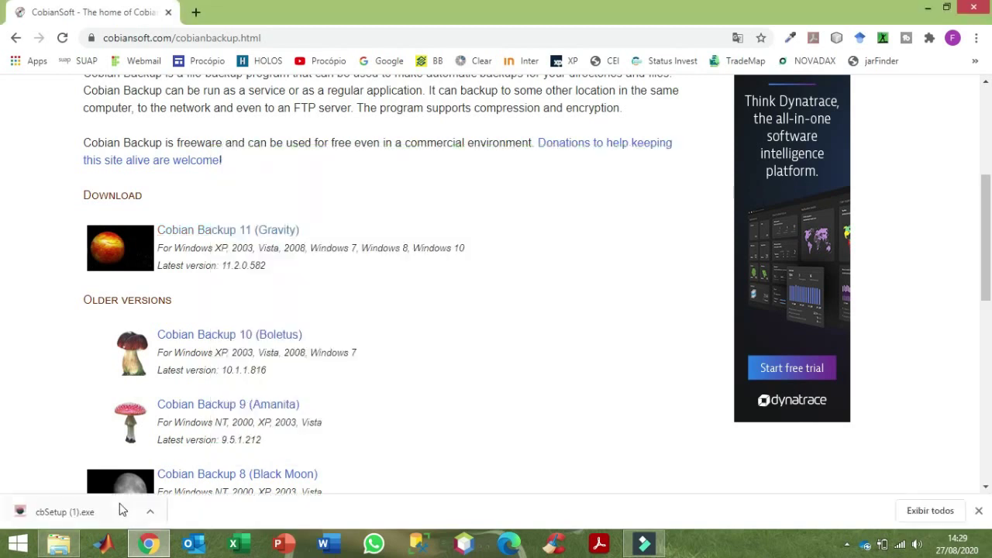
# Step: Launch the downloaded cbSetup (1).exe installer, set its language to PORTUGUES-BR and continue past the welcome page
pyautogui.rightClick(116, 509)
pyautogui.click(147, 427)
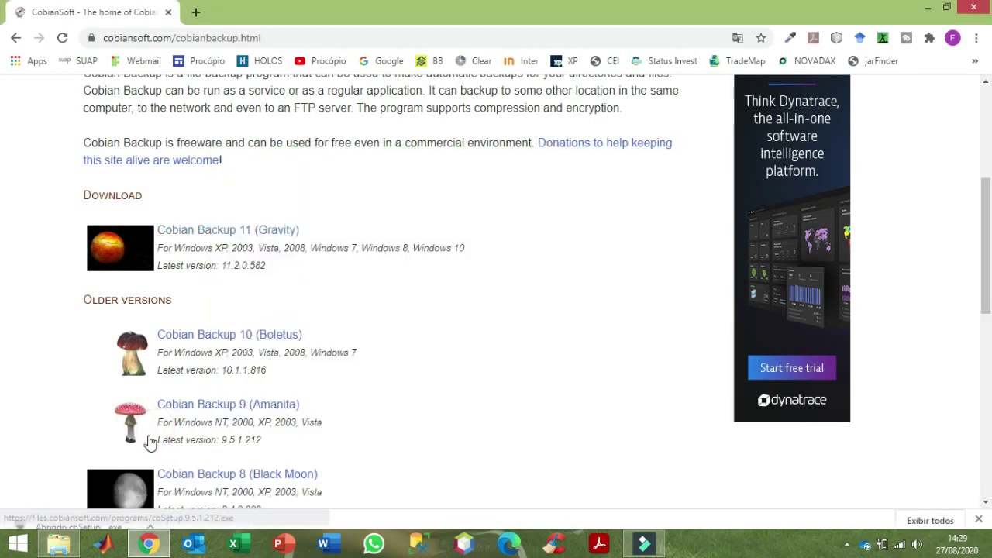
pyautogui.click(375, 279)
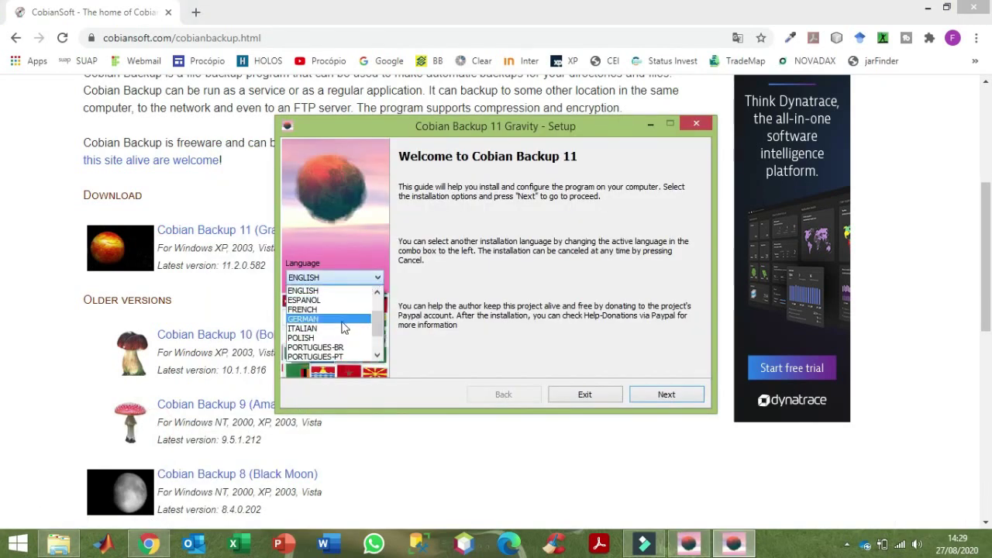
pyautogui.click(342, 354)
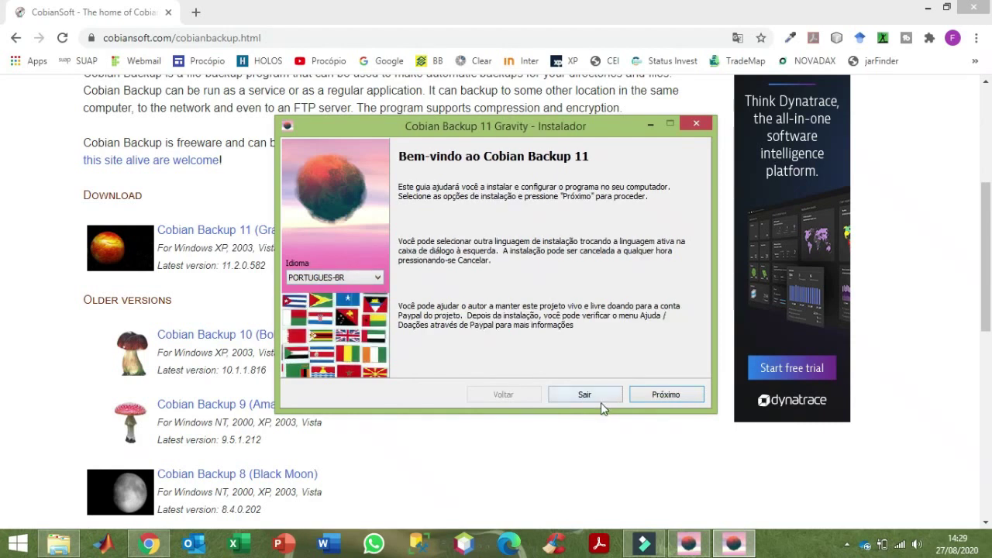
pyautogui.click(659, 400)
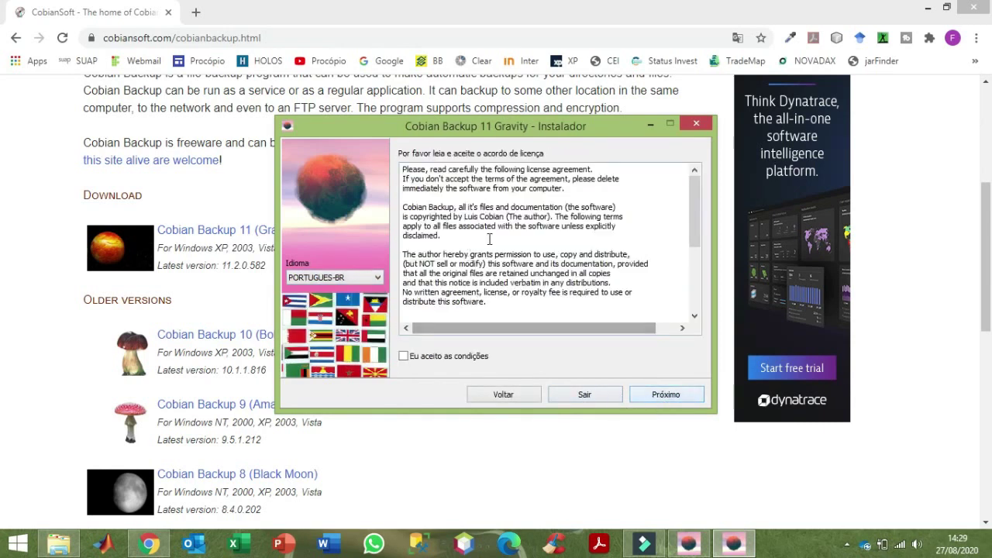
# Step: Accept the licence conditions and continue with the default installation directory and the Volume Shadow Copy requester option enabled
pyautogui.moveTo(697, 197); pyautogui.dragTo(682, 180)
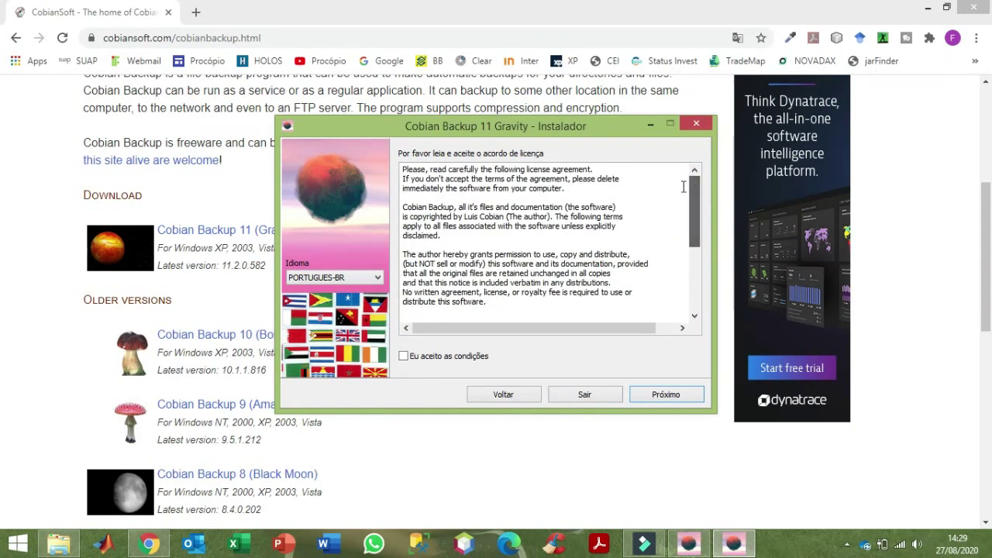
pyautogui.click(403, 356)
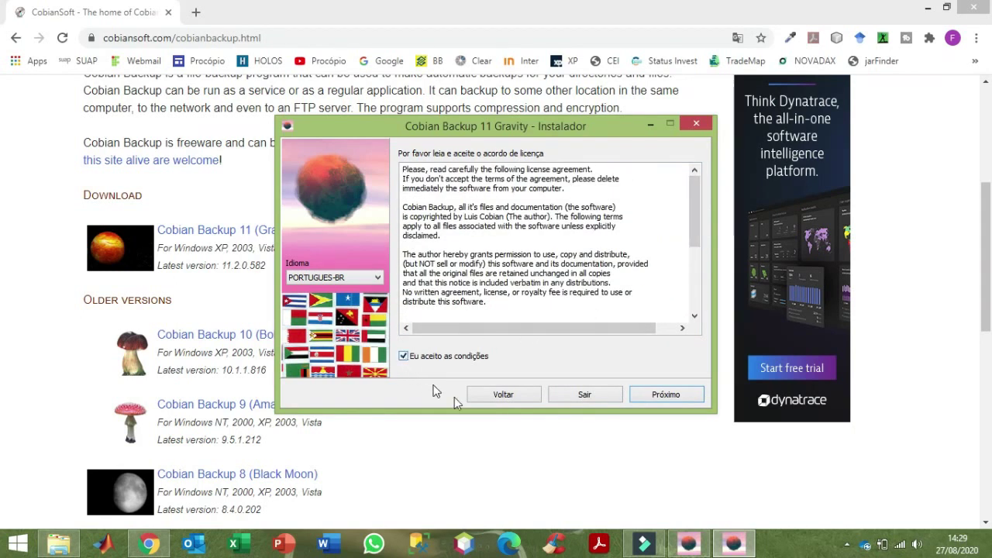
pyautogui.click(655, 397)
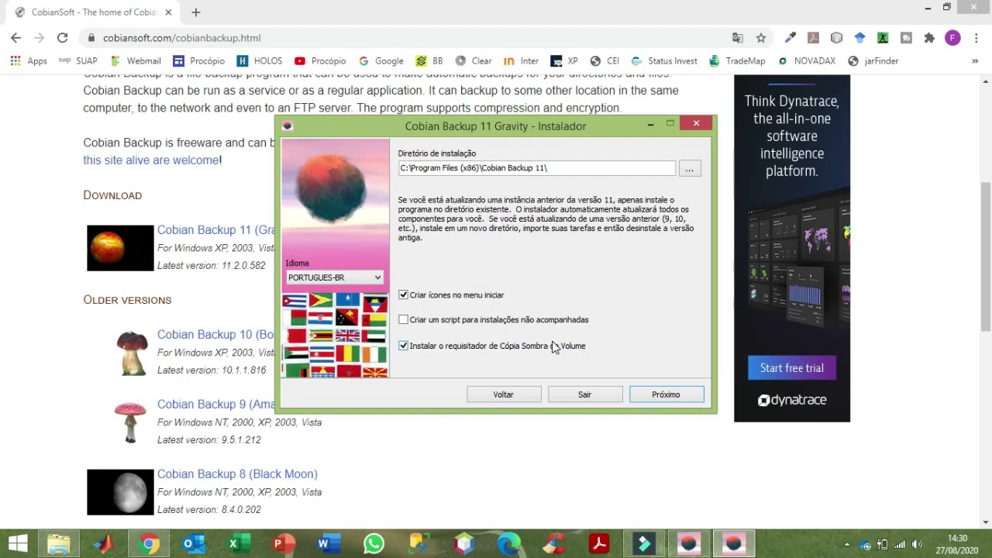
pyautogui.click(674, 400)
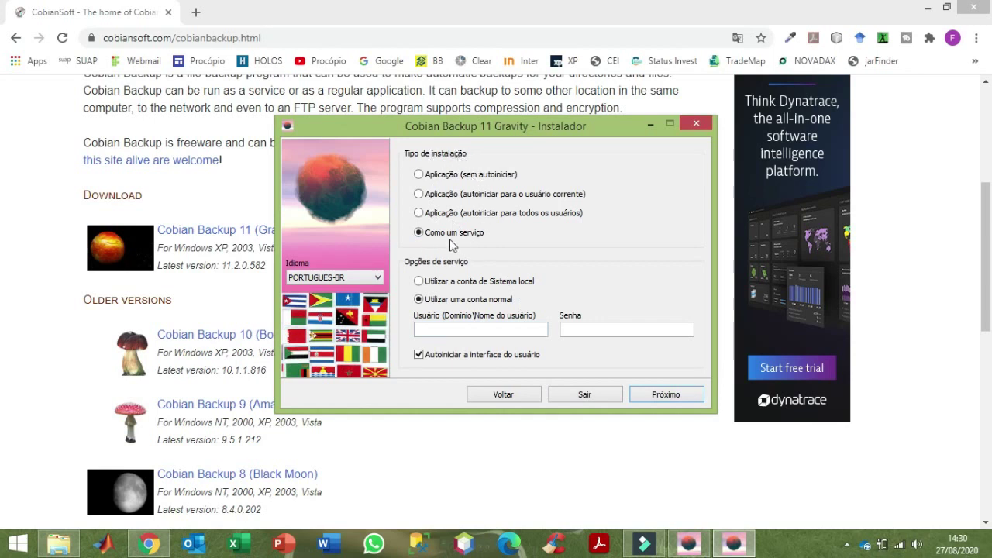
# Step: Set the Cobian service to use the local system account and accept its limited network access
pyautogui.click(419, 282)
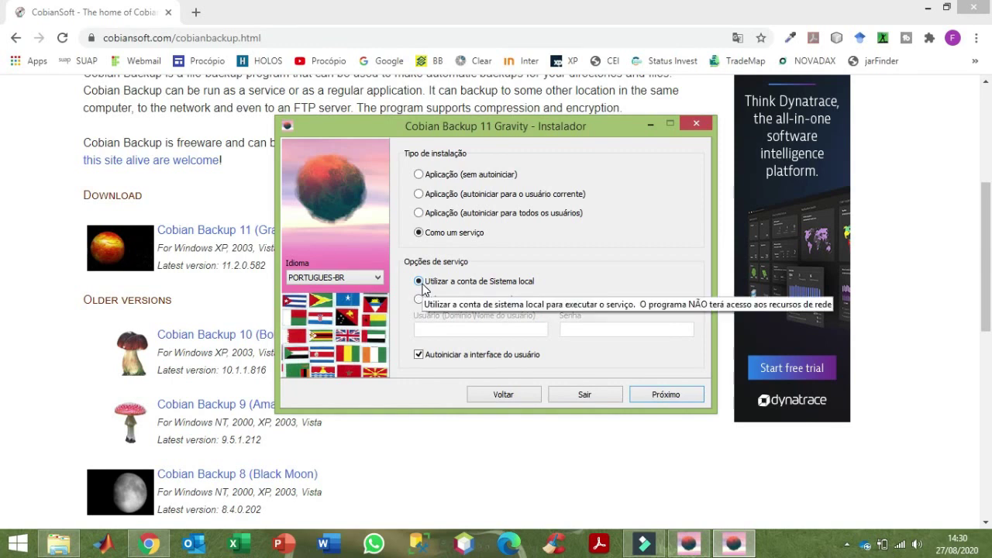
pyautogui.click(418, 301)
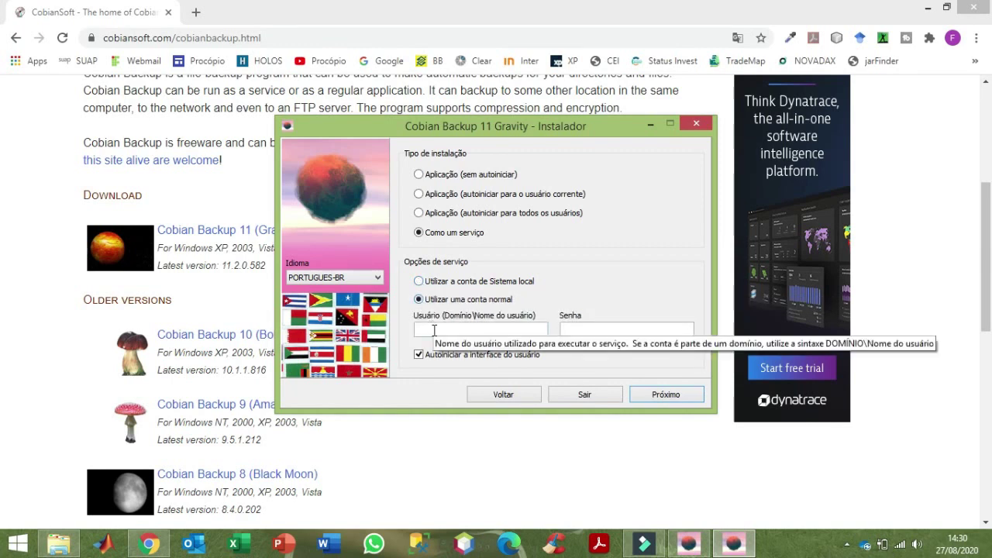
pyautogui.click(433, 330)
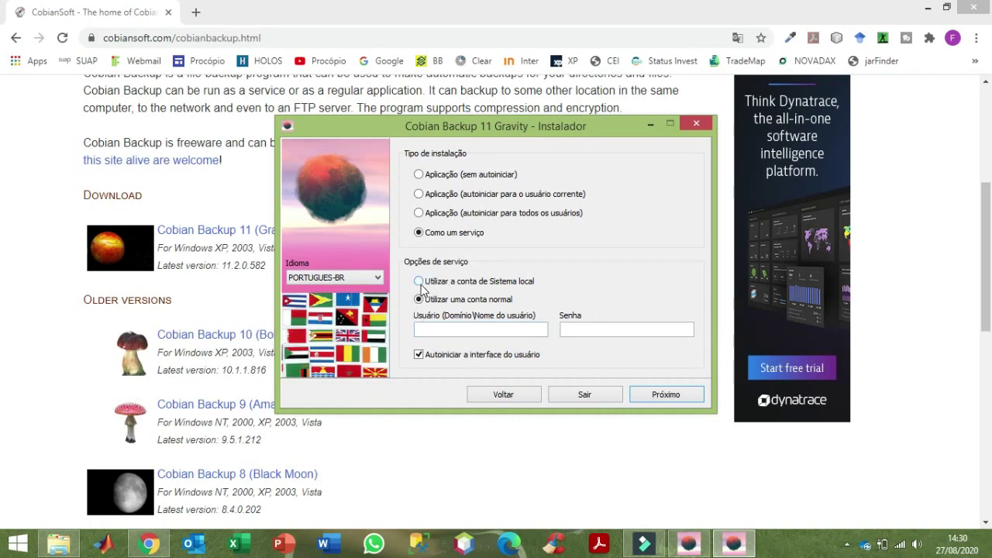
pyautogui.click(420, 284)
pyautogui.click(678, 399)
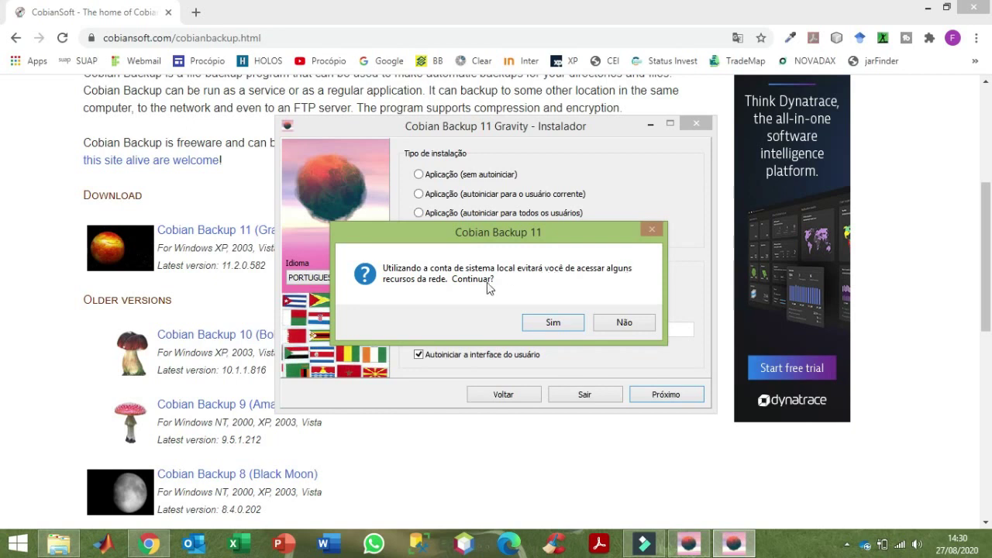
pyautogui.click(553, 324)
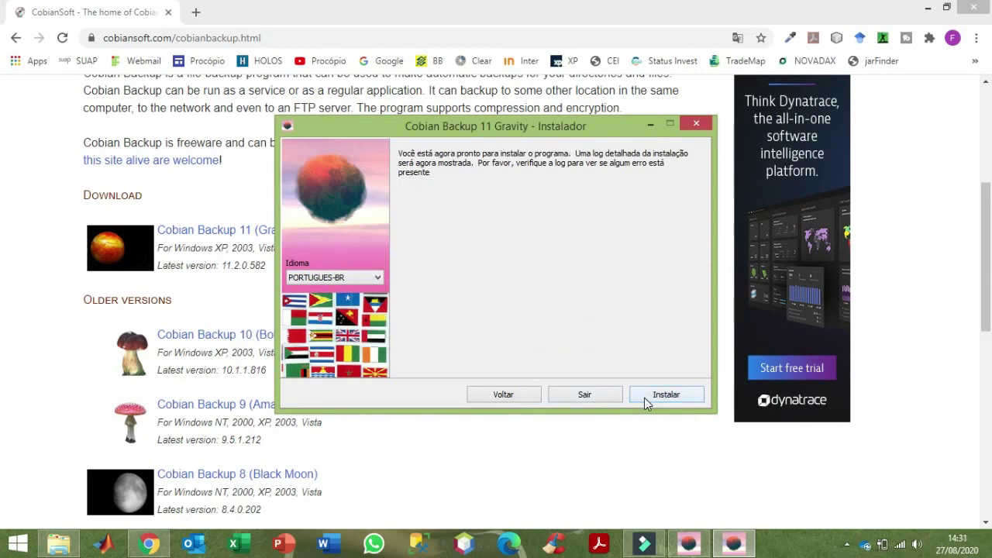
# Step: Go back to the installation directory page and examine the Volume Shadow Copy requester option
pyautogui.click(508, 397)
pyautogui.click(509, 397)
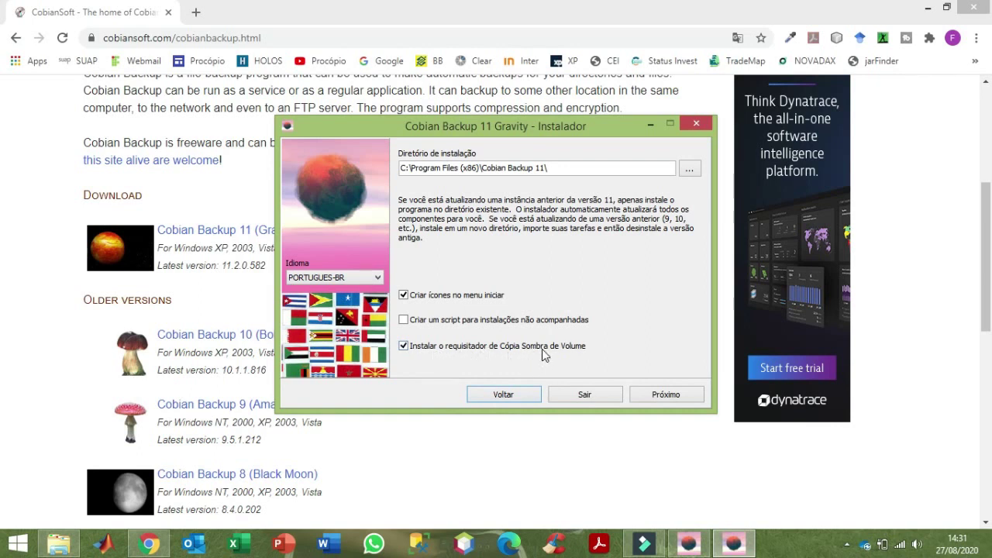
pyautogui.moveTo(543, 350)
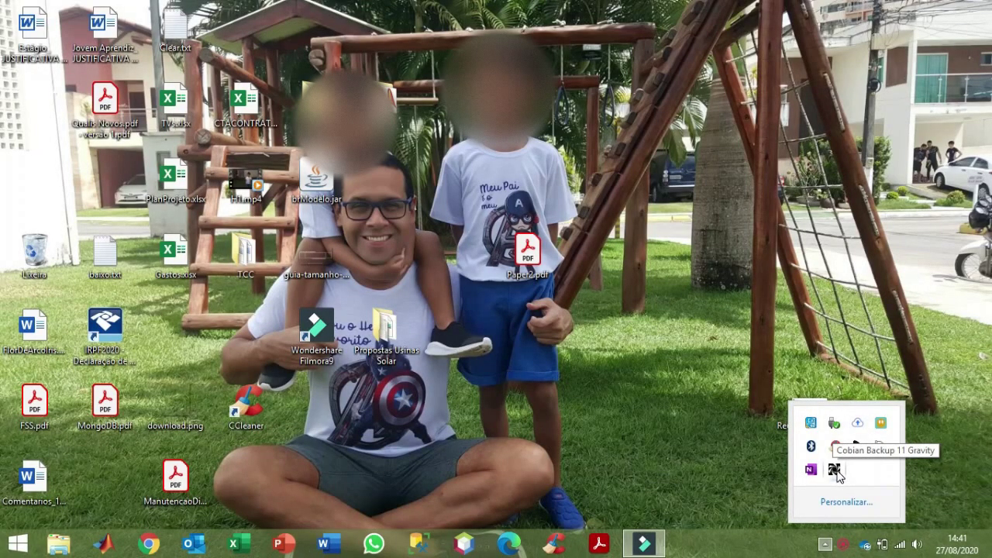
# Step: Open the main window of Cobian Backup 11 Gravity from the hidden notification-area programs
pyautogui.click(828, 545)
pyautogui.click(828, 546)
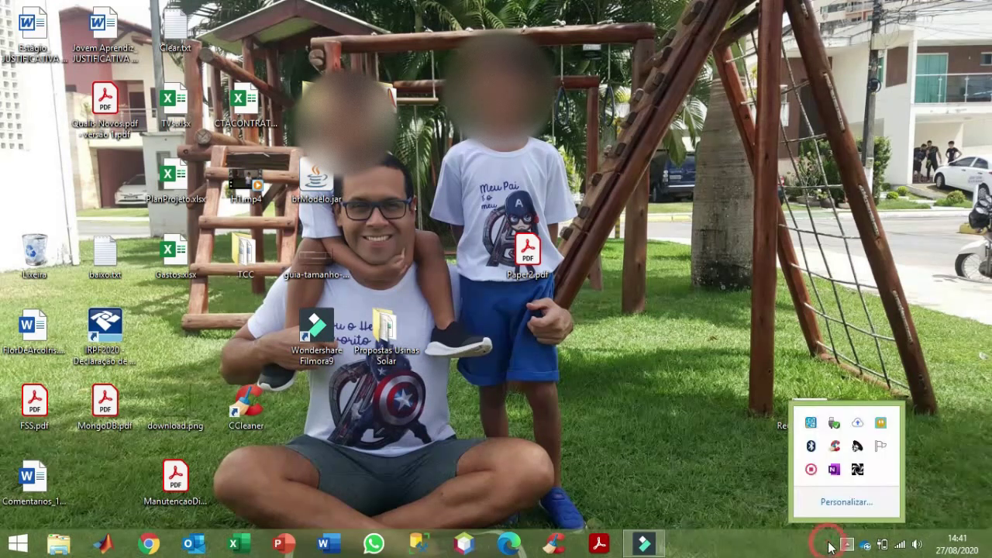
pyautogui.click(856, 470)
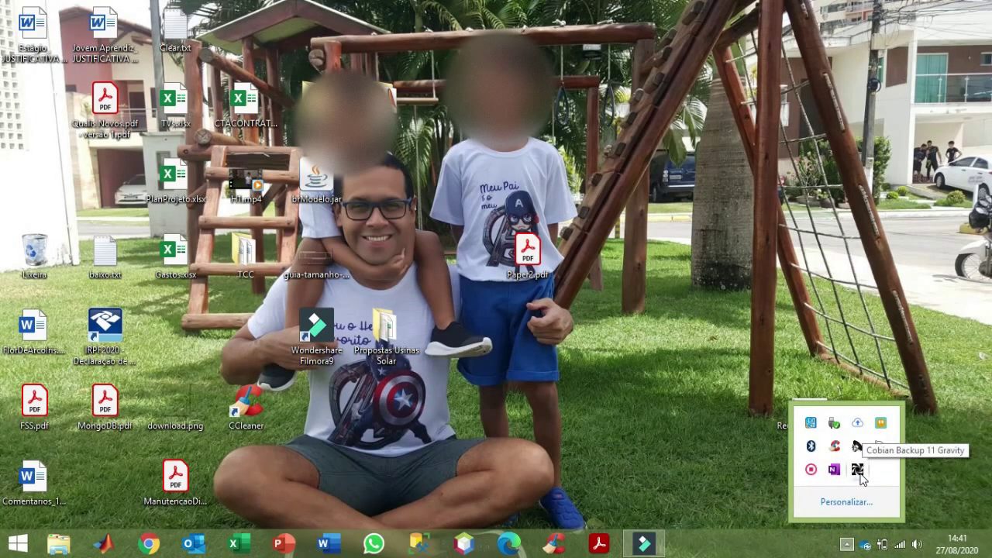
pyautogui.doubleClick(857, 470)
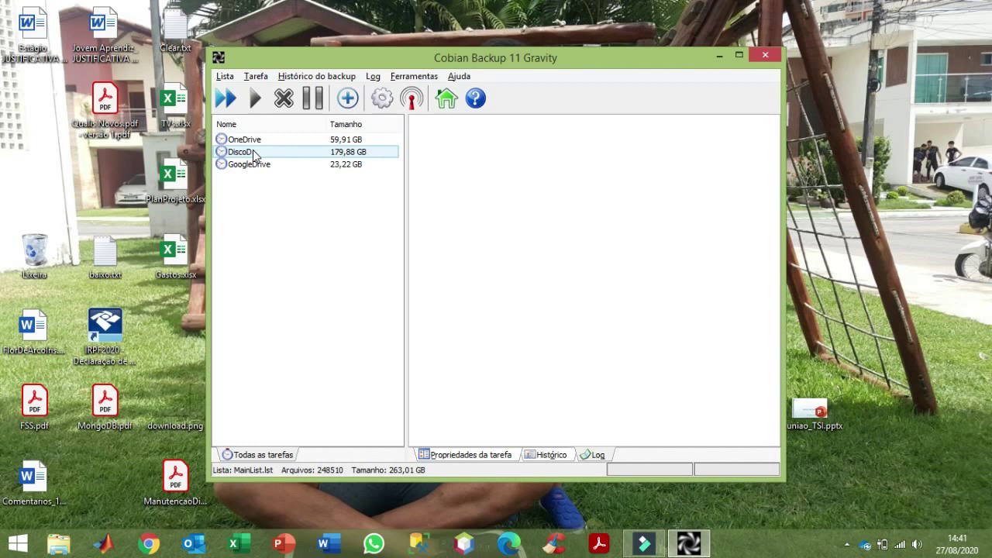
# Step: Create a new backup task and name it Bck_Google
pyautogui.click(348, 99)
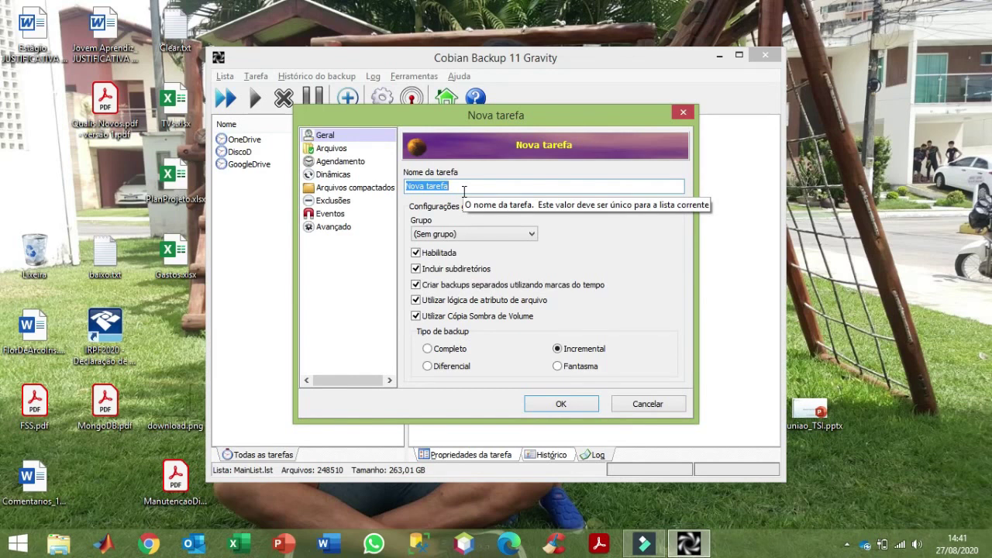
pyautogui.write('Bck')
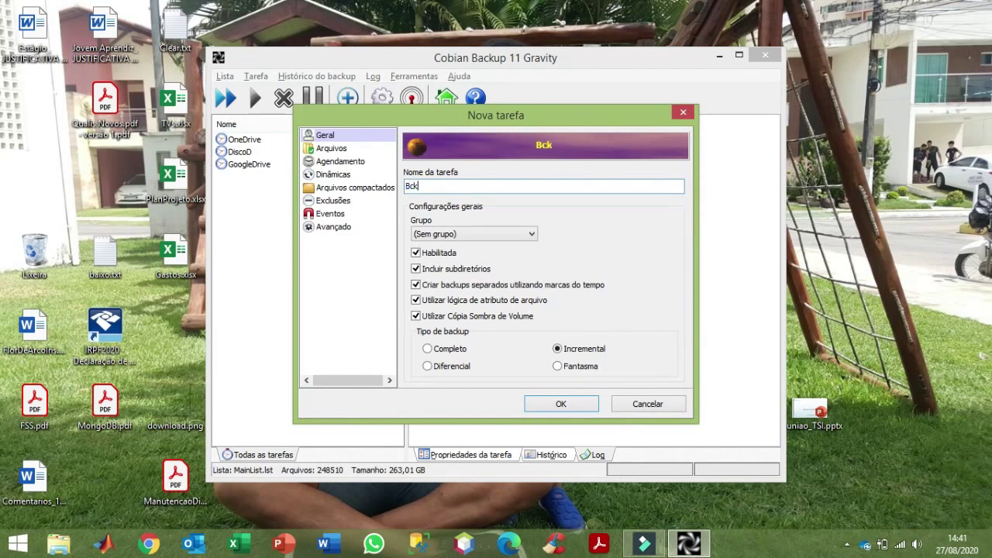
pyautogui.write('_Google')
# Step: Try the Semanalmente and Anualmente schedule types for the new task and return it to Diariamente
pyautogui.click(345, 162)
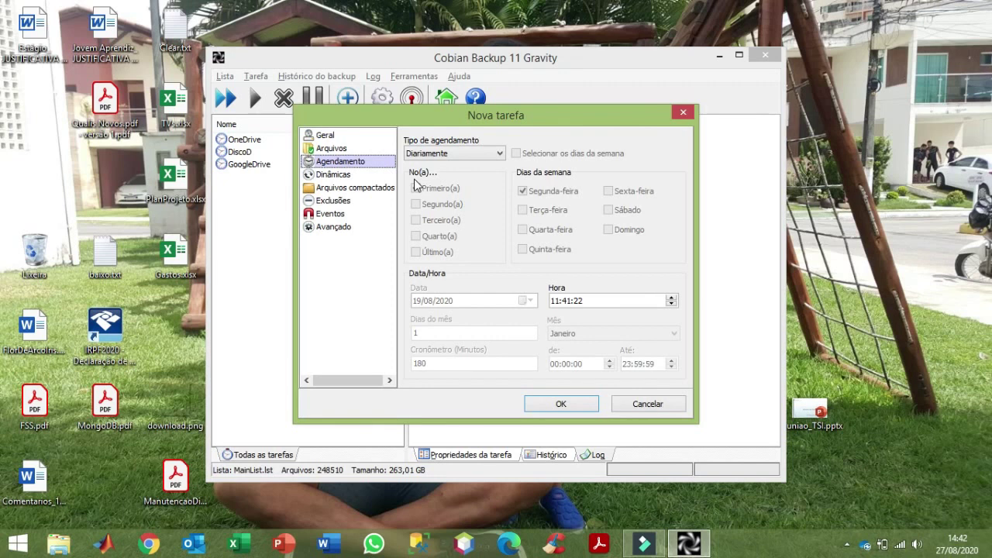
pyautogui.click(470, 154)
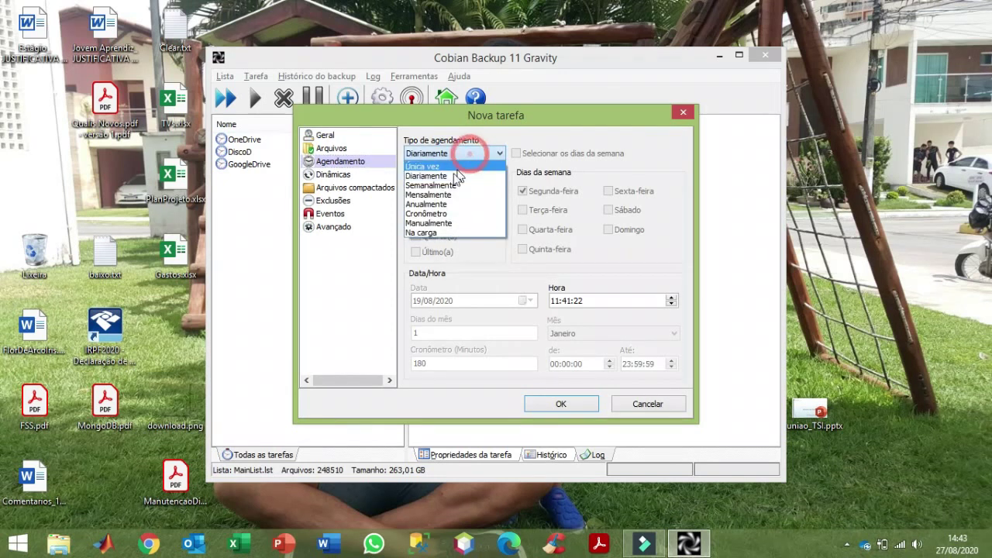
pyautogui.click(463, 175)
pyautogui.click(471, 153)
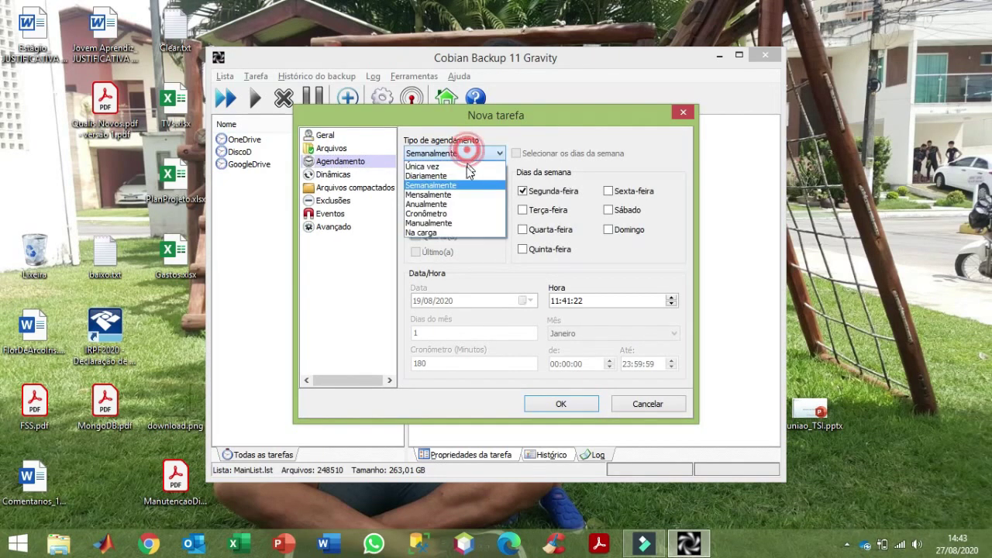
pyautogui.click(454, 186)
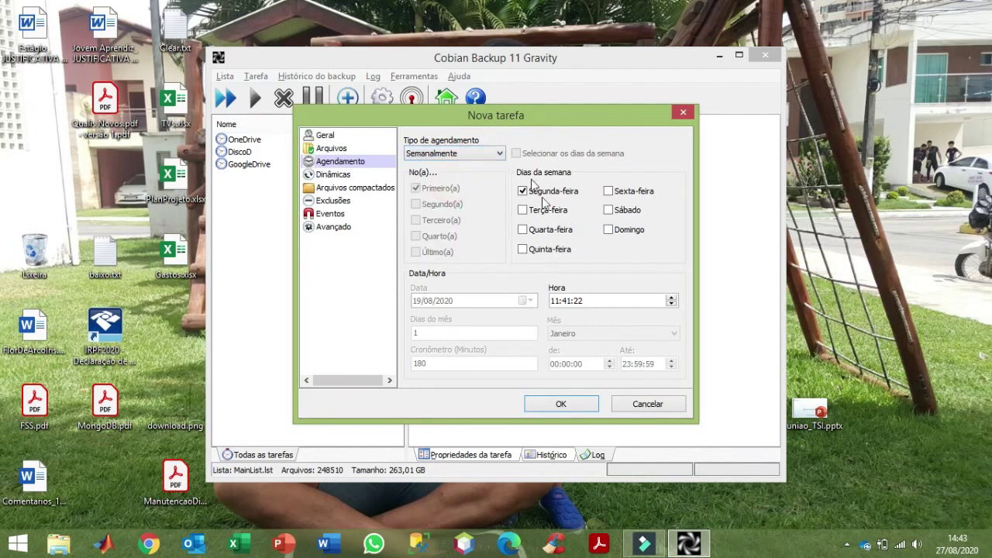
pyautogui.click(479, 154)
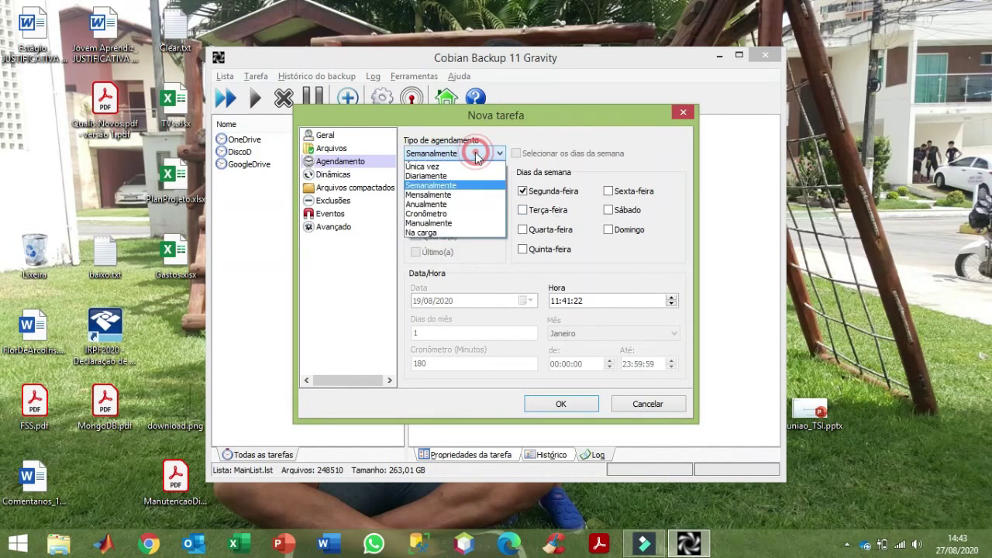
pyautogui.click(452, 203)
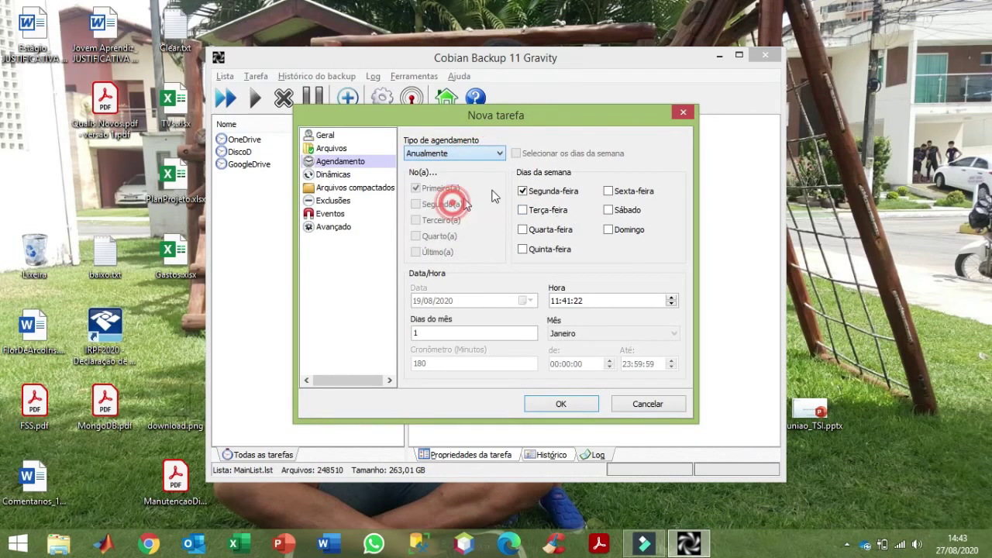
pyautogui.click(491, 155)
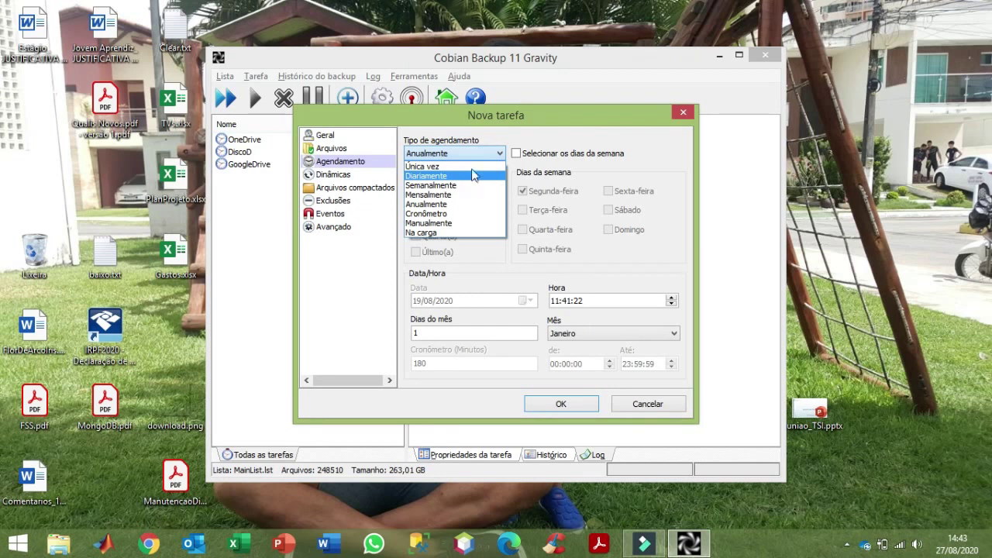
pyautogui.click(458, 177)
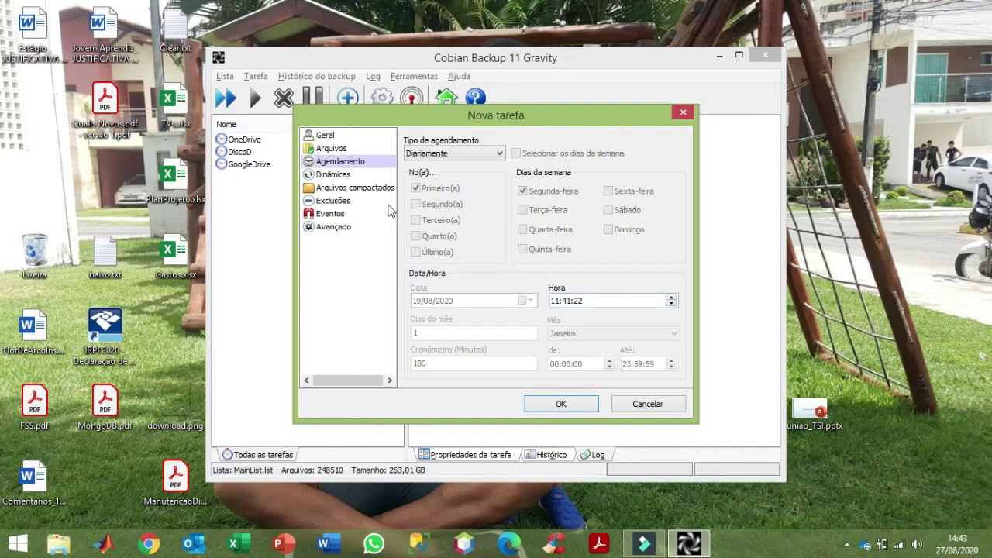
# Step: Add the Google Drive folder AAA - Teste01-Cobian as the source directory of the new backup task
pyautogui.click(332, 148)
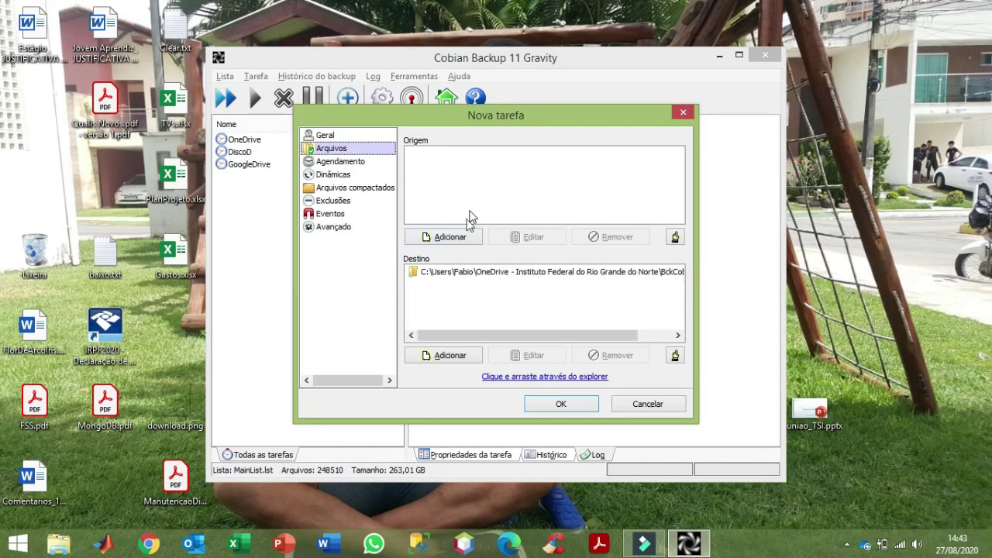
pyautogui.click(463, 237)
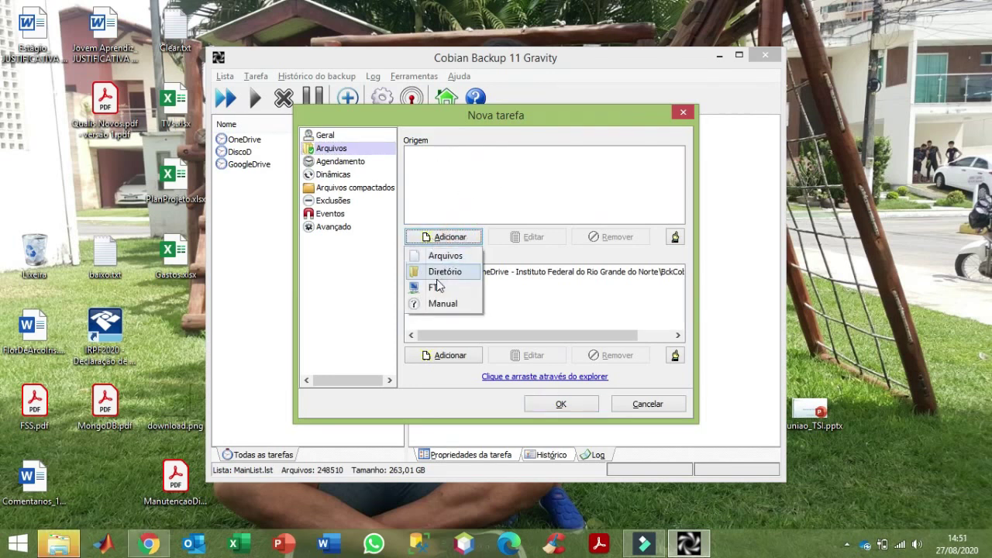
pyautogui.click(437, 276)
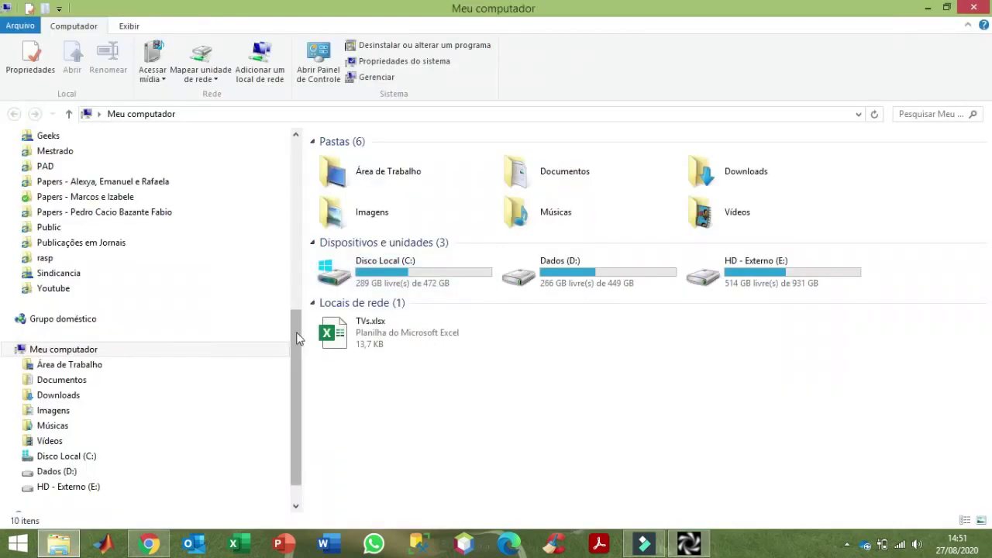
pyautogui.scroll(10, 287, 327)
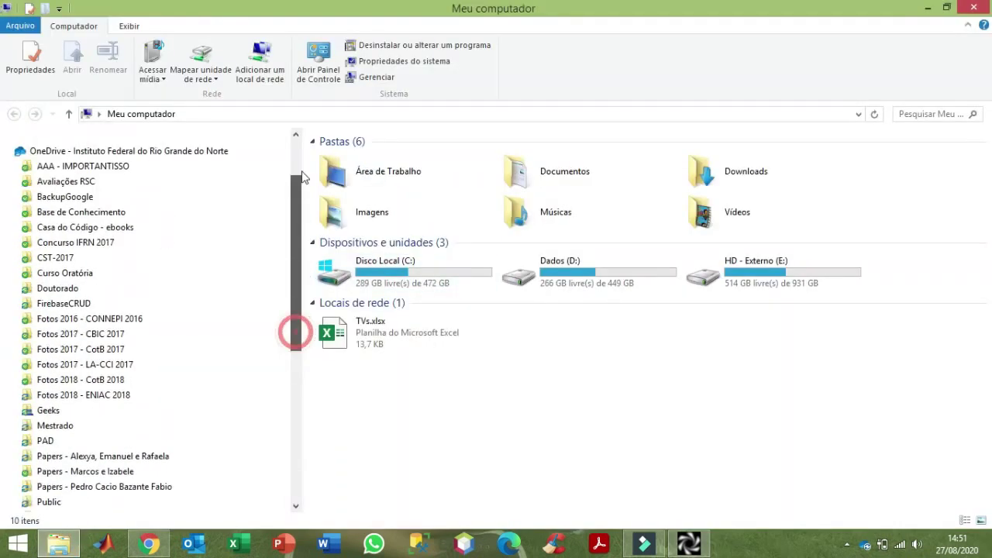
pyautogui.click(67, 174)
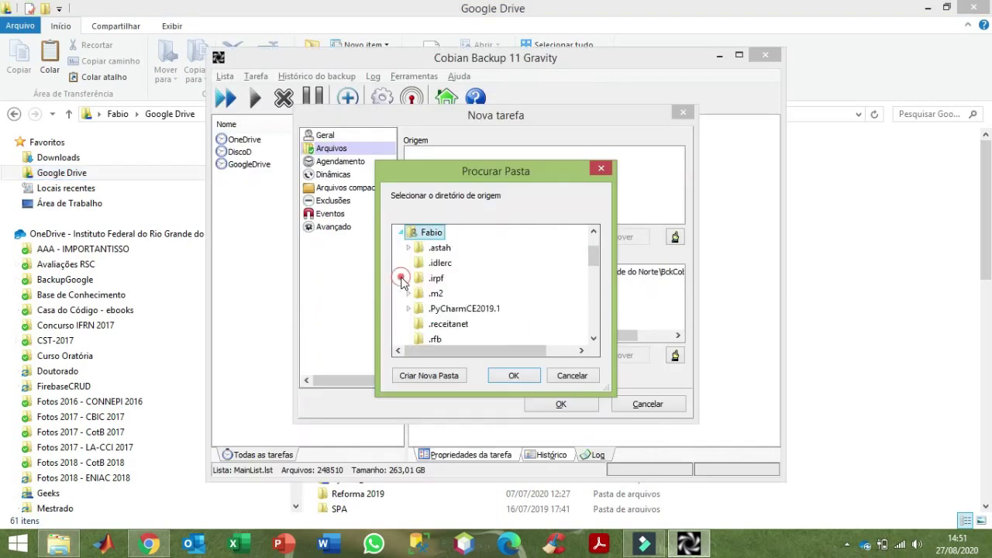
pyautogui.scroll(-5, 433, 295)
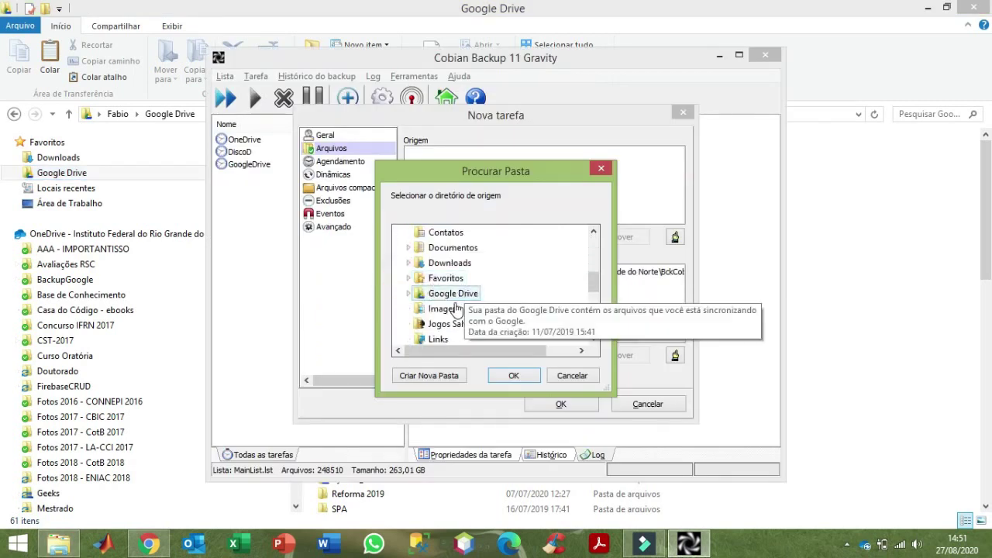
pyautogui.click(408, 293)
pyautogui.click(502, 267)
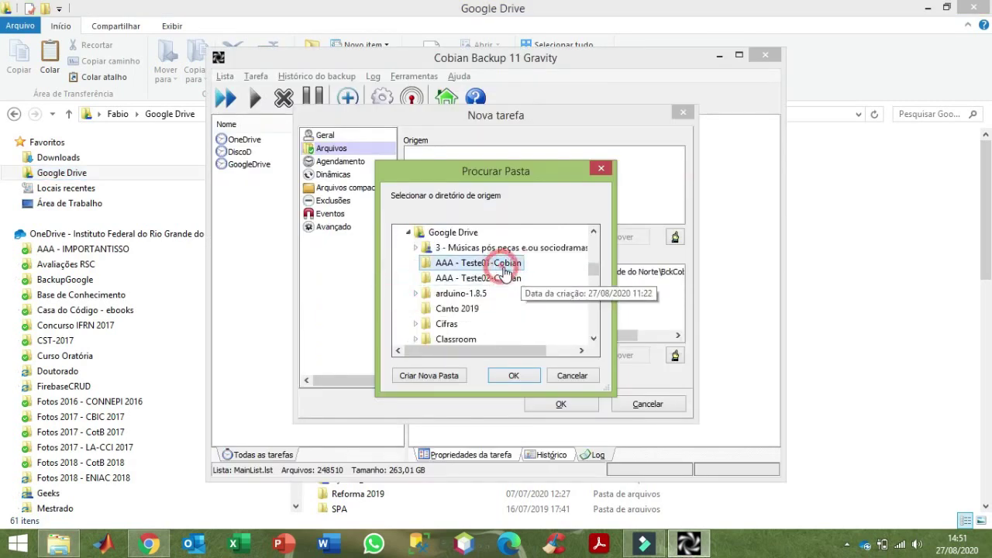
pyautogui.click(518, 376)
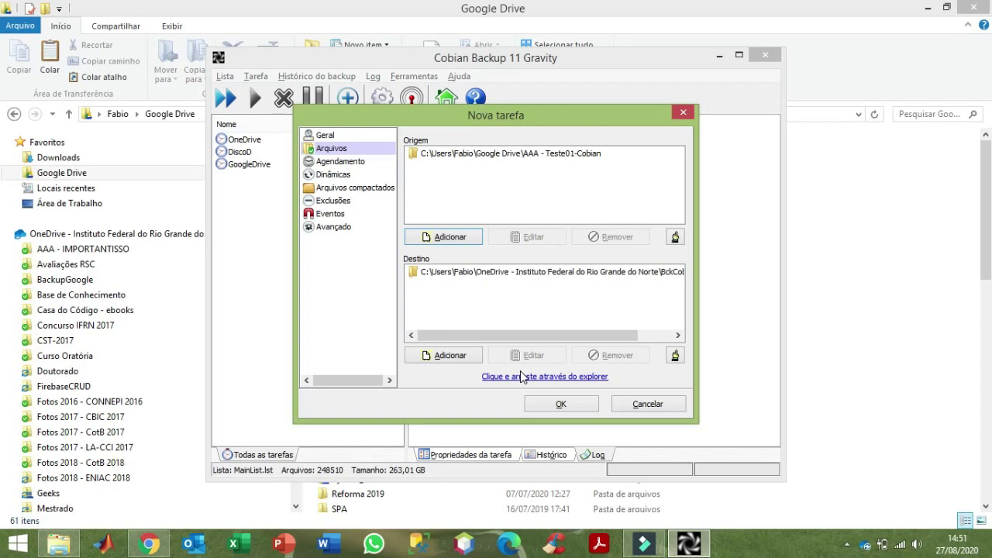
# Step: Remove the existing OneDrive folder from the new task's destinations
pyautogui.click(527, 273)
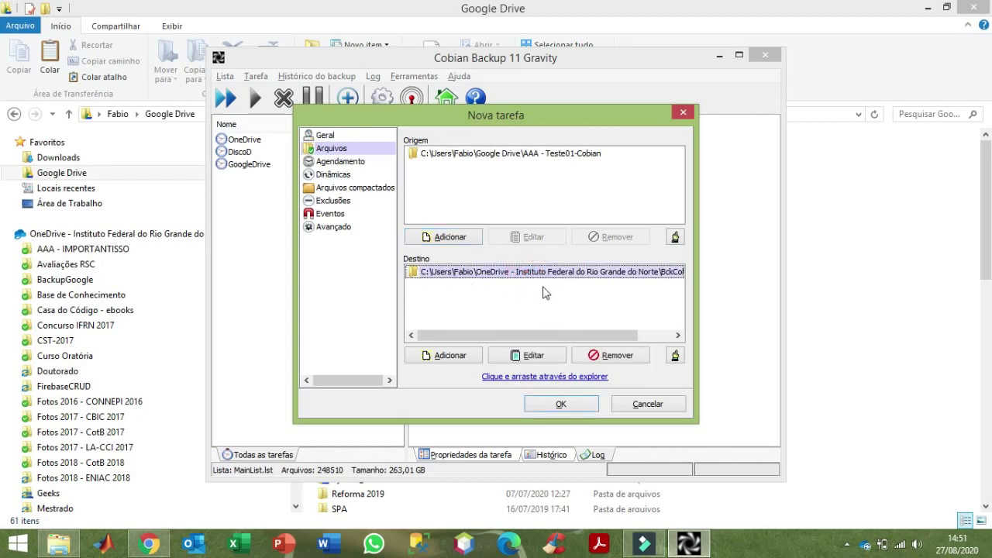
pyautogui.click(601, 355)
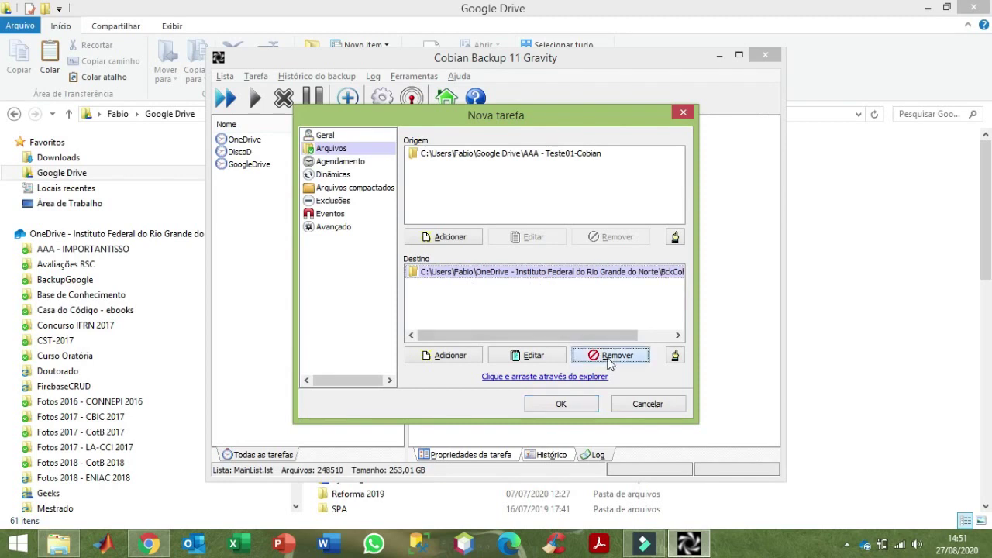
pyautogui.click(513, 328)
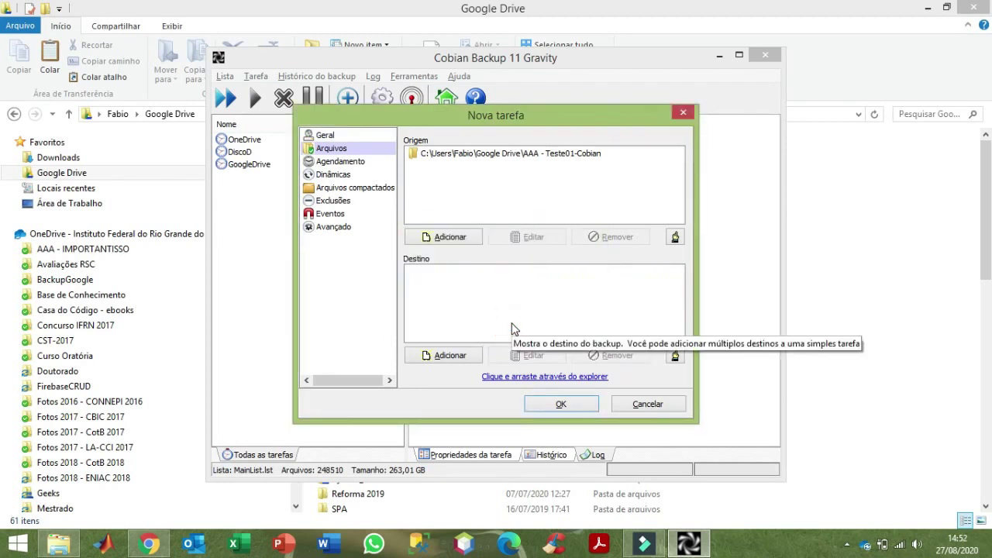
# Step: Add the From_Google folder on HD - Externo (E:) as the task's destination directory and save the new task
pyautogui.click(434, 355)
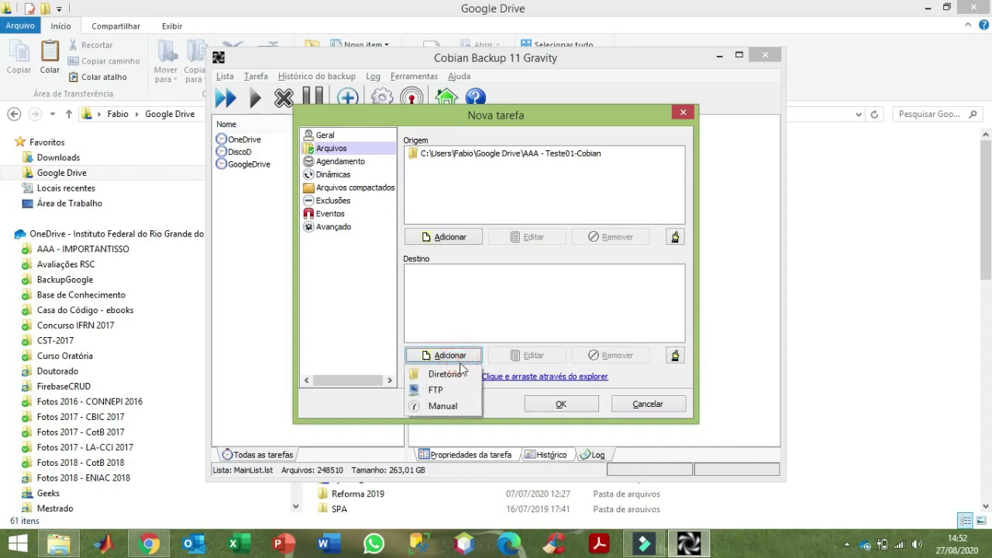
pyautogui.click(455, 375)
pyautogui.moveTo(595, 255); pyautogui.dragTo(587, 321)
pyautogui.click(401, 233)
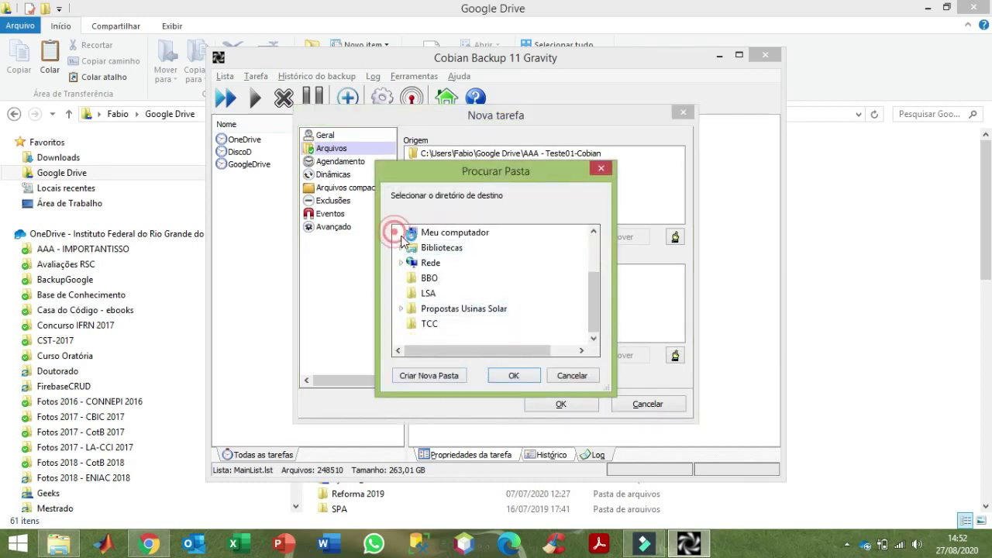
pyautogui.moveTo(599, 271); pyautogui.dragTo(593, 299)
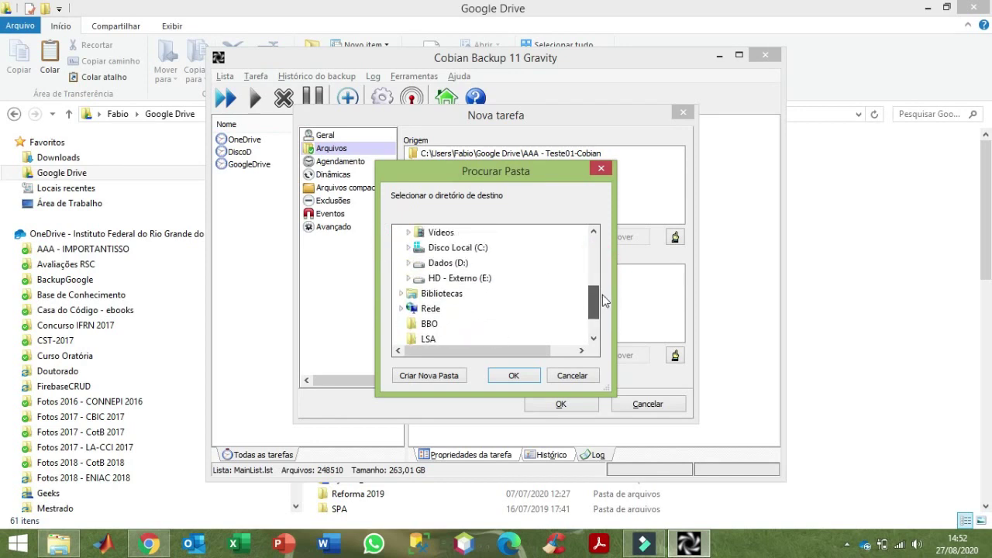
pyautogui.click(471, 279)
pyautogui.doubleClick(472, 279)
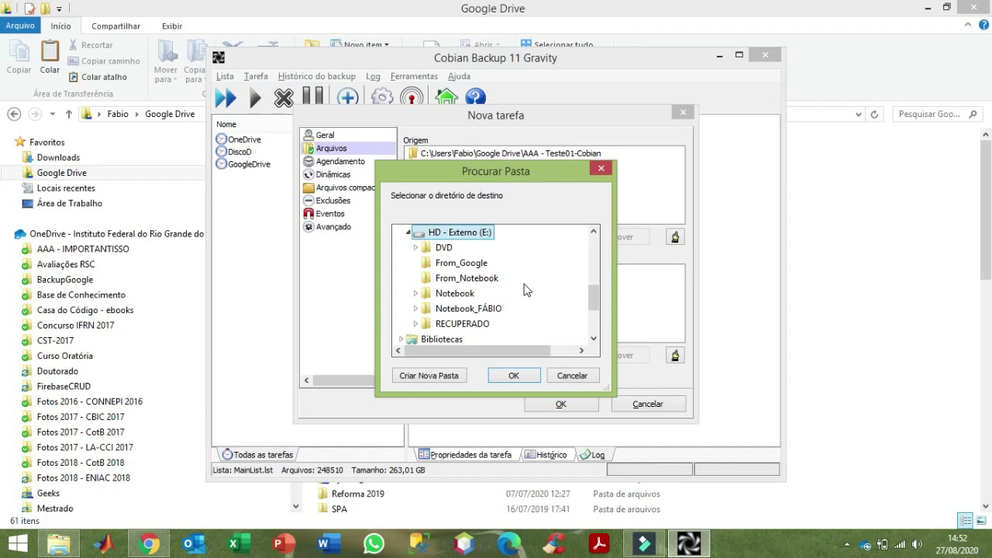
pyautogui.moveTo(539, 176); pyautogui.dragTo(536, 206)
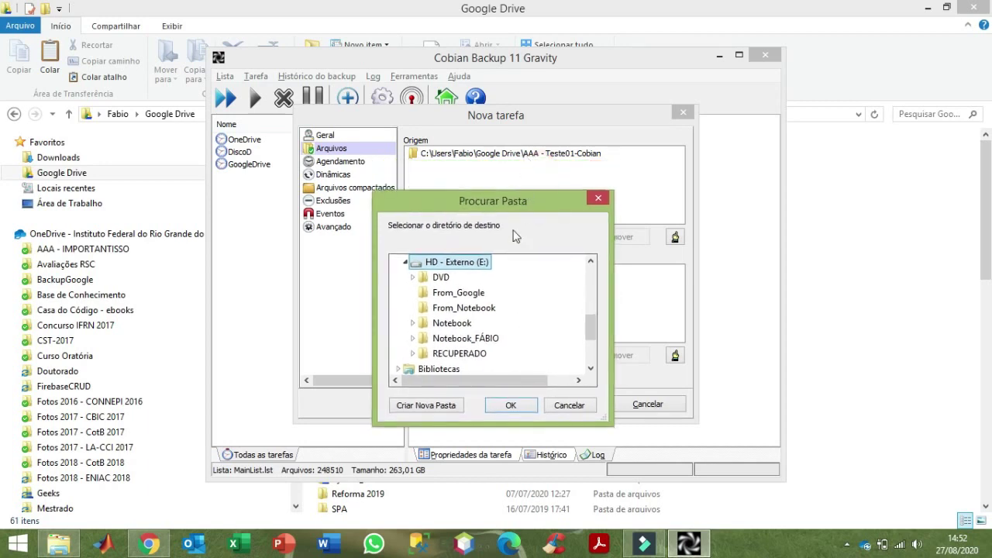
pyautogui.click(467, 300)
pyautogui.click(517, 406)
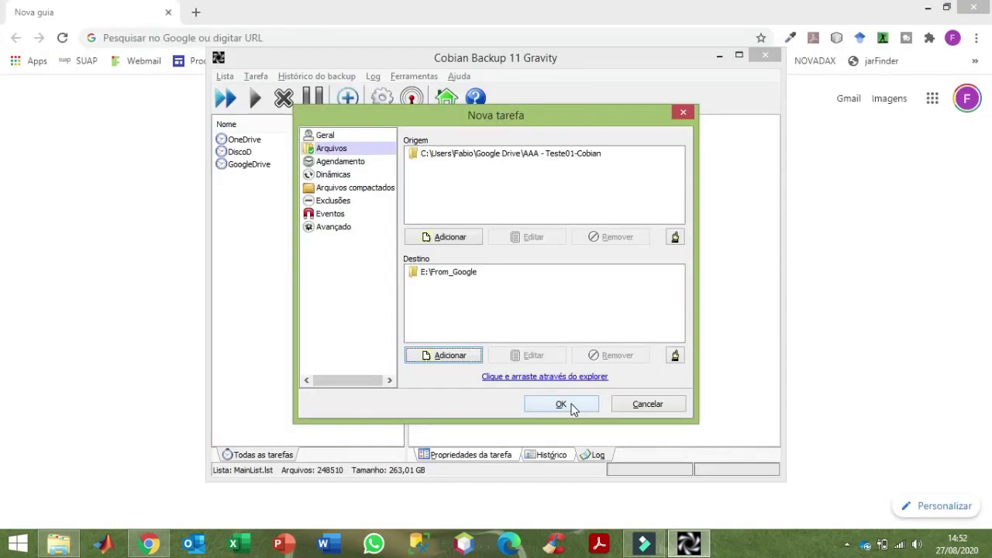
pyautogui.click(561, 404)
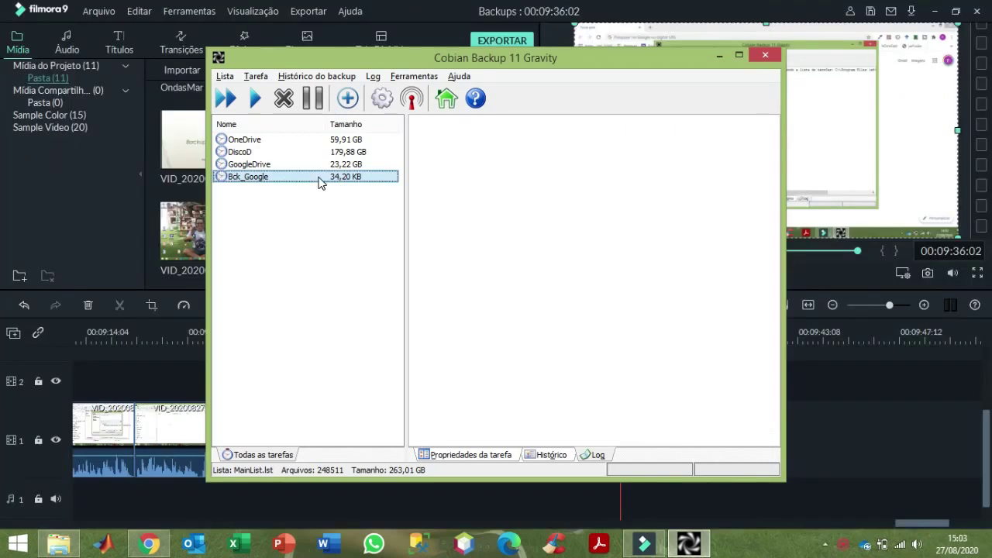
# Step: Edit the Bck_Google task's daily schedule to run at 15:04:00, checking the system clock
pyautogui.rightClick(320, 183)
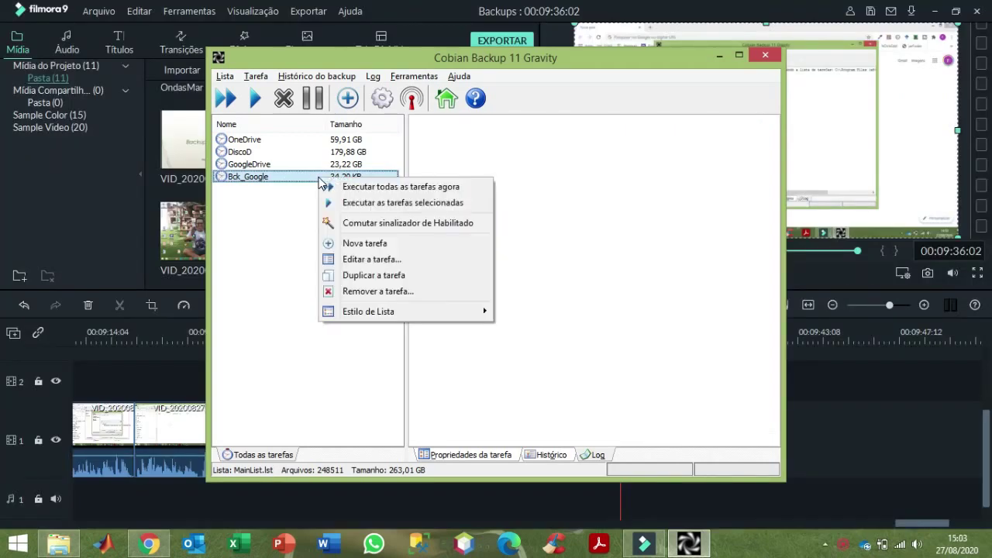
pyautogui.click(378, 261)
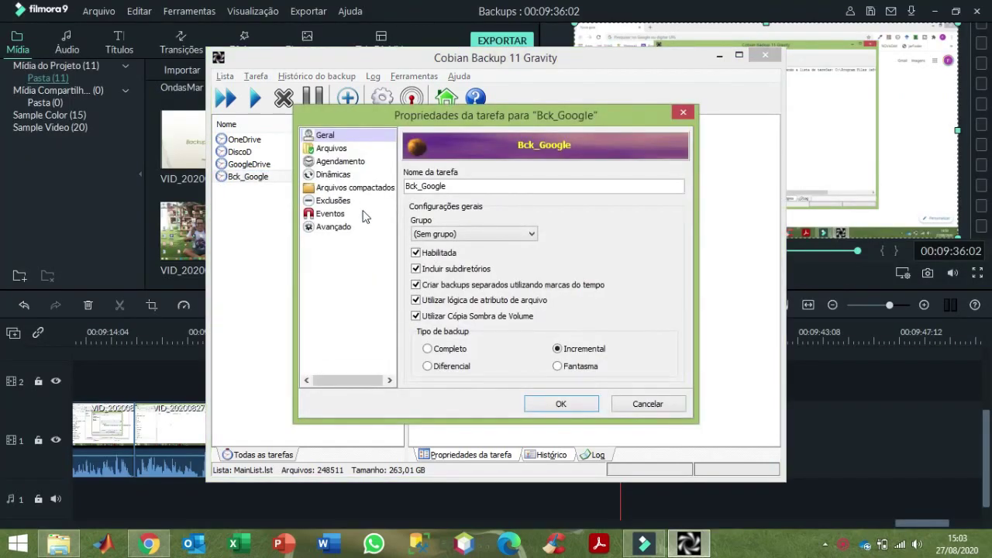
pyautogui.click(340, 162)
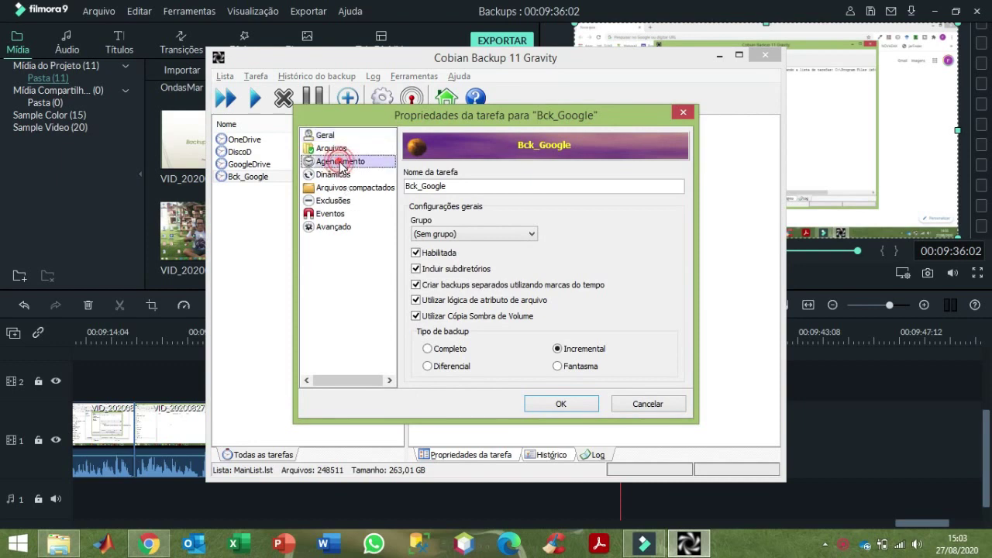
pyautogui.click(955, 542)
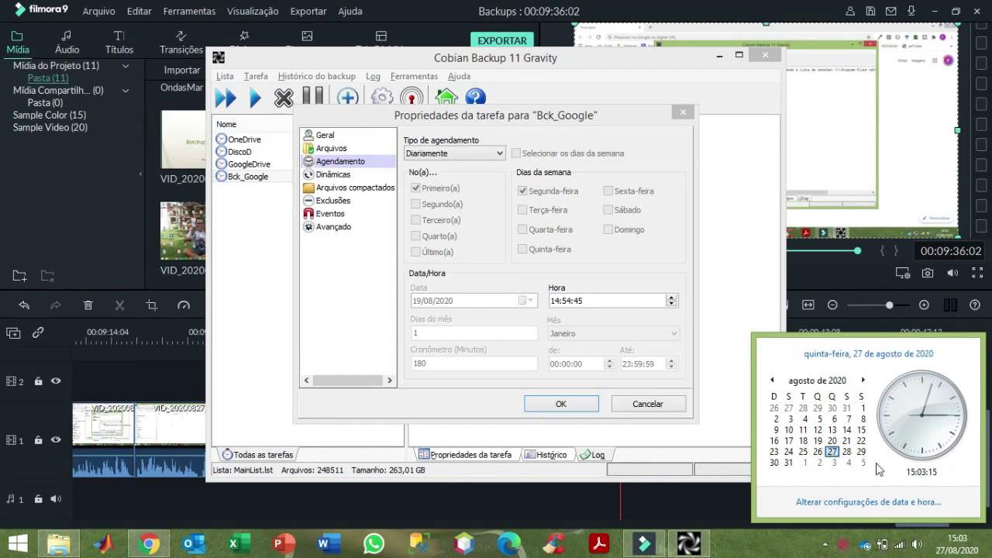
pyautogui.click(554, 301)
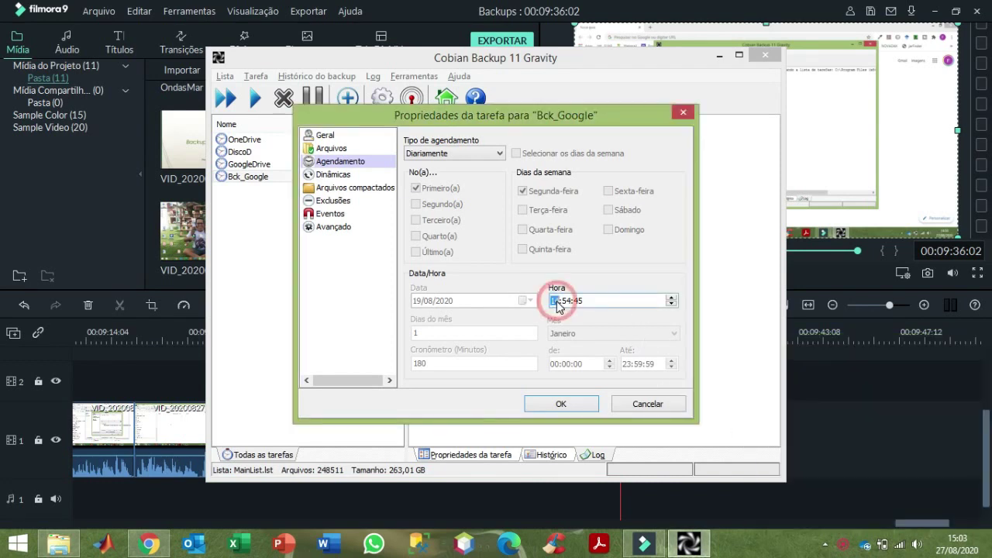
pyautogui.write('15')
pyautogui.click(568, 302)
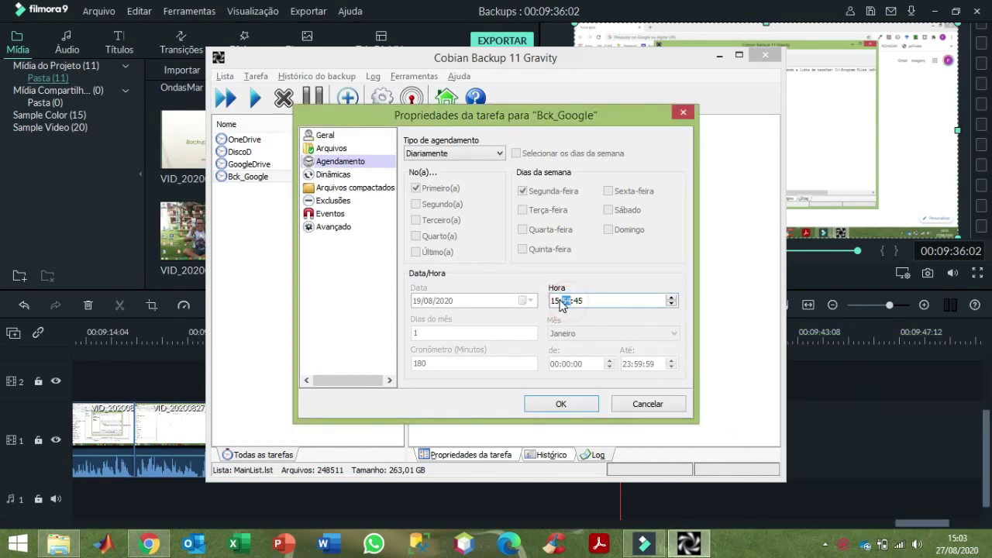
pyautogui.write('04:00')
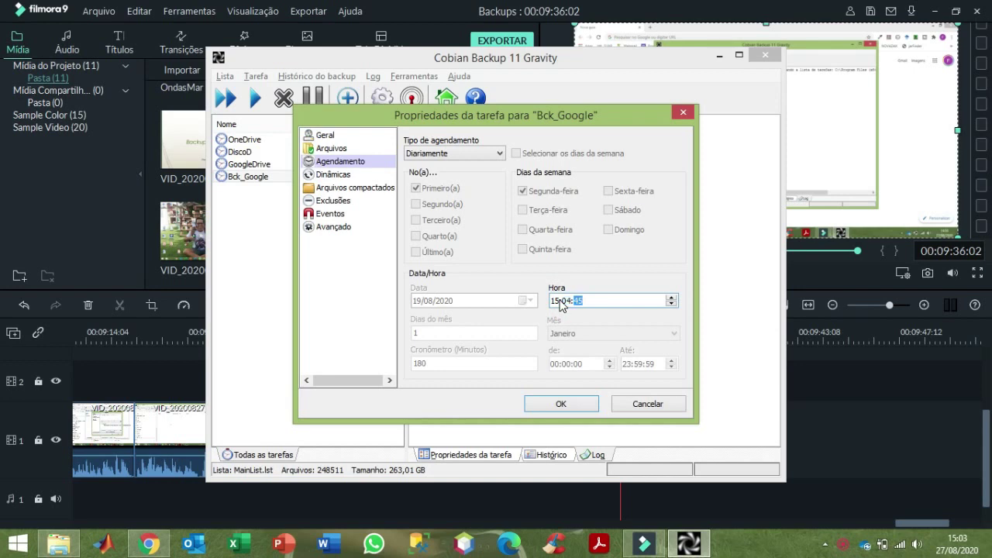
pyautogui.click(561, 404)
pyautogui.click(957, 545)
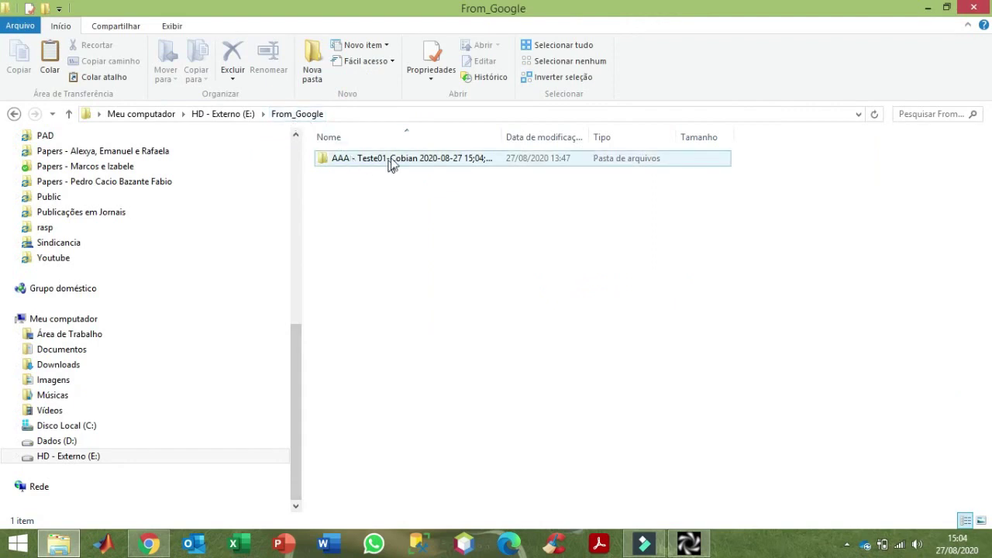
# Step: Examine the full name and files of the AAA - Teste01-Cobian backup folder inside From_Google, and return to From_Google
pyautogui.moveTo(503, 130); pyautogui.dragTo(602, 130)
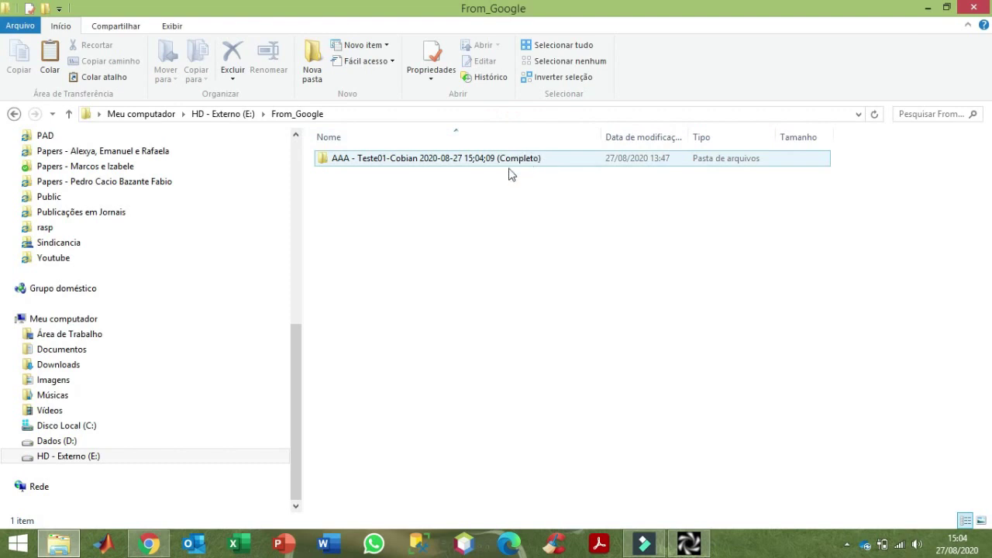
pyautogui.doubleClick(471, 160)
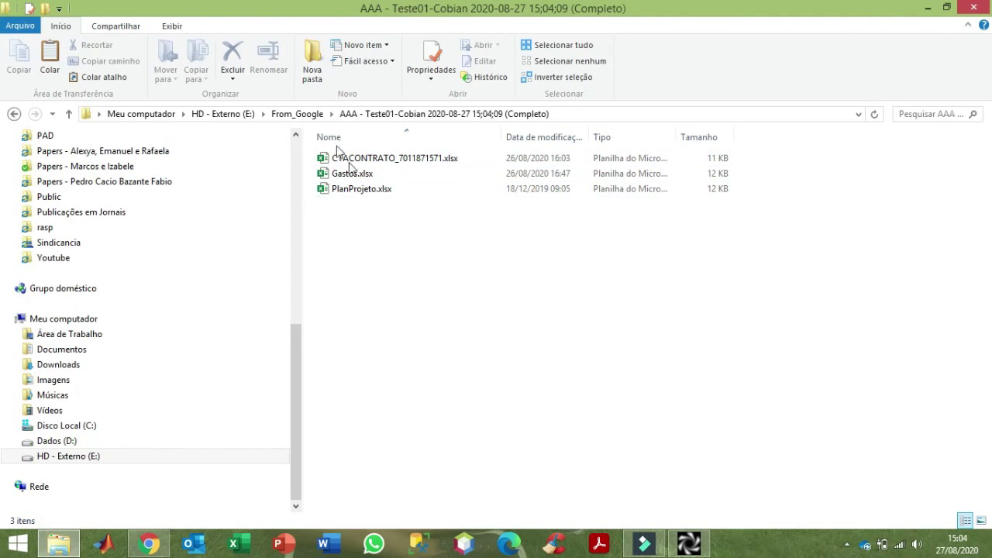
pyautogui.click(306, 113)
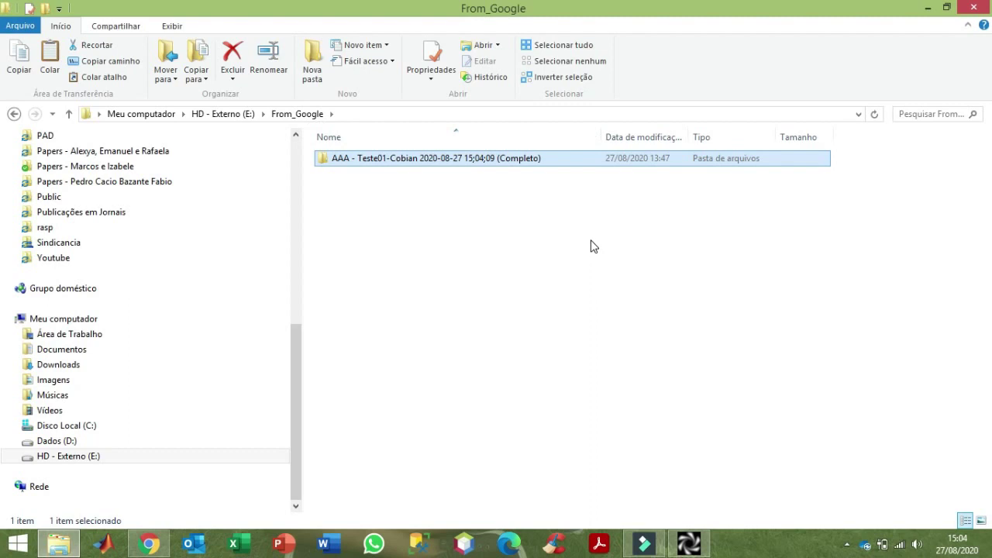
# Step: Switch back to Cobian Backup and open the properties of the Bck_Google task
pyautogui.press('alt')
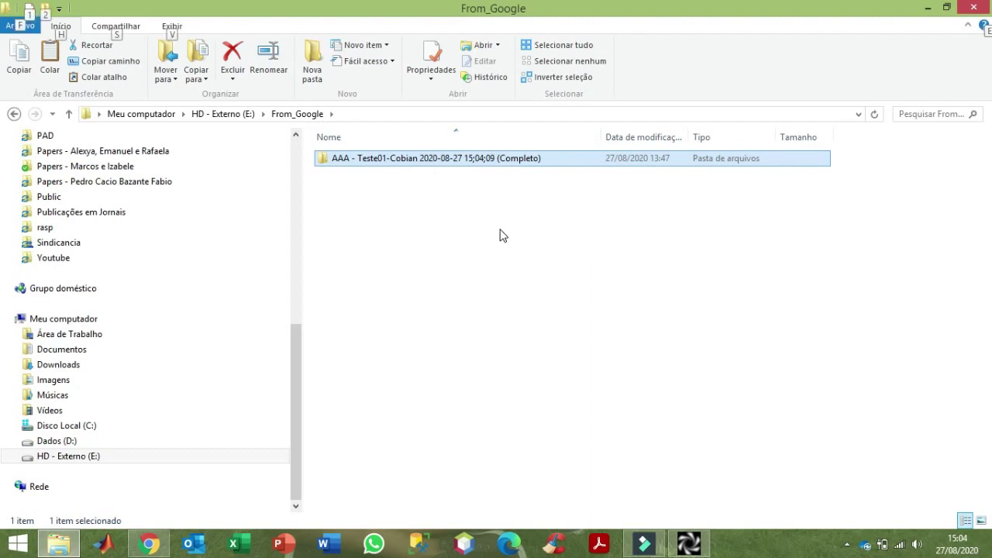
pyautogui.hotkey('alt', 'Tab')
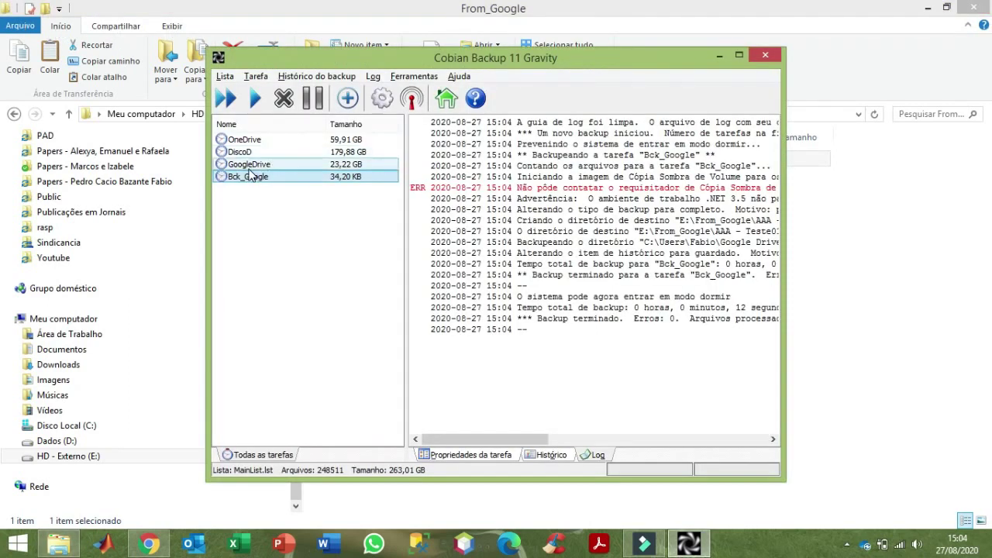
pyautogui.rightClick(249, 177)
pyautogui.click(305, 261)
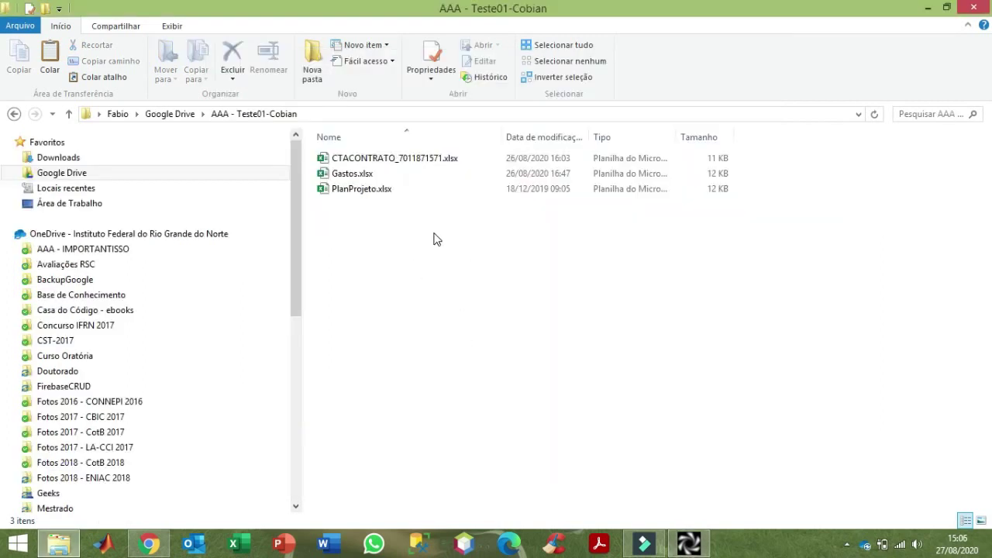
# Step: Paste the TVs.xlsx file into the source folder AAA - Teste01-Cobian in Google Drive
pyautogui.click(434, 233)
pyautogui.hotkey('ctrl', 'v')
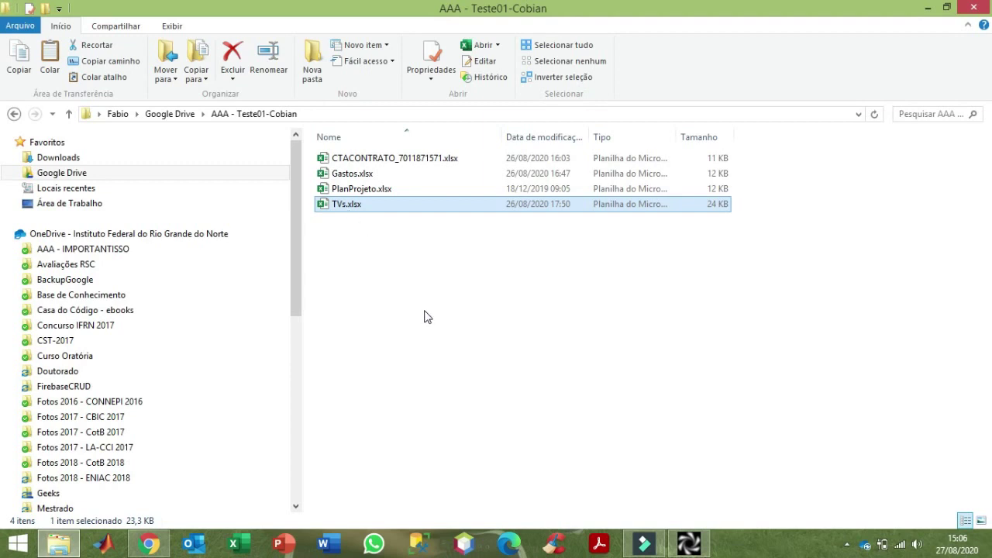
pyautogui.click(371, 309)
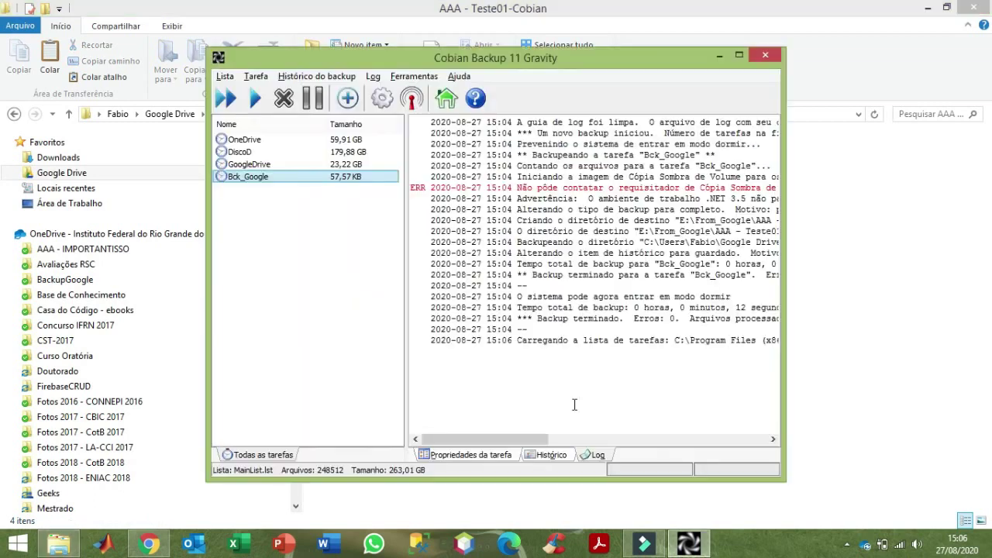
# Step: Run the selected Bck_Google task immediately, without shutting down the computer when it finishes
pyautogui.rightClick(262, 178)
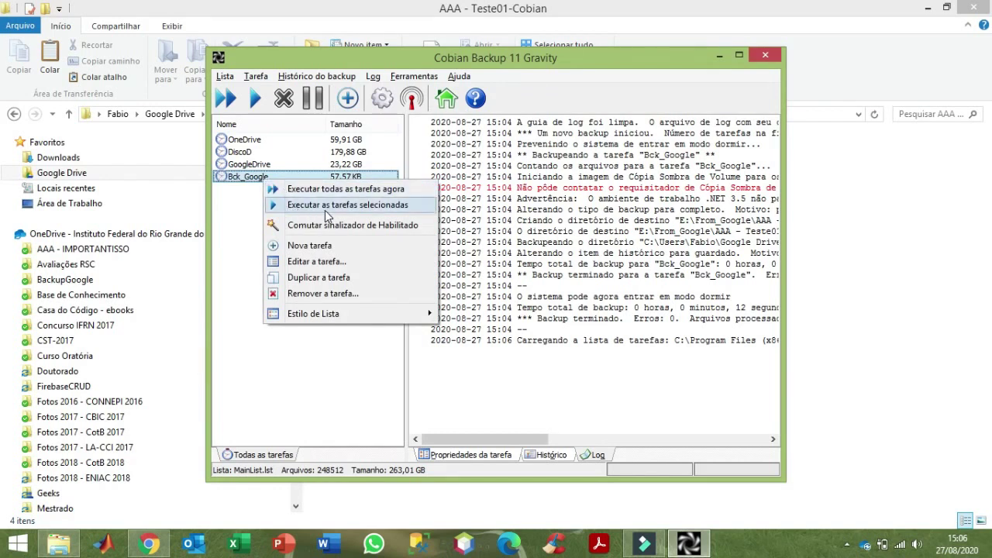
pyautogui.click(326, 208)
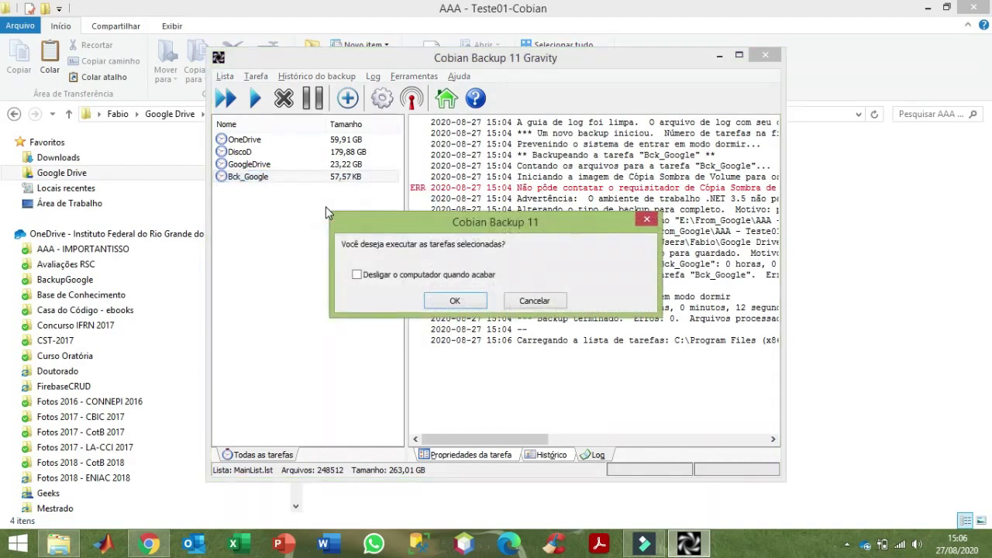
pyautogui.click(455, 301)
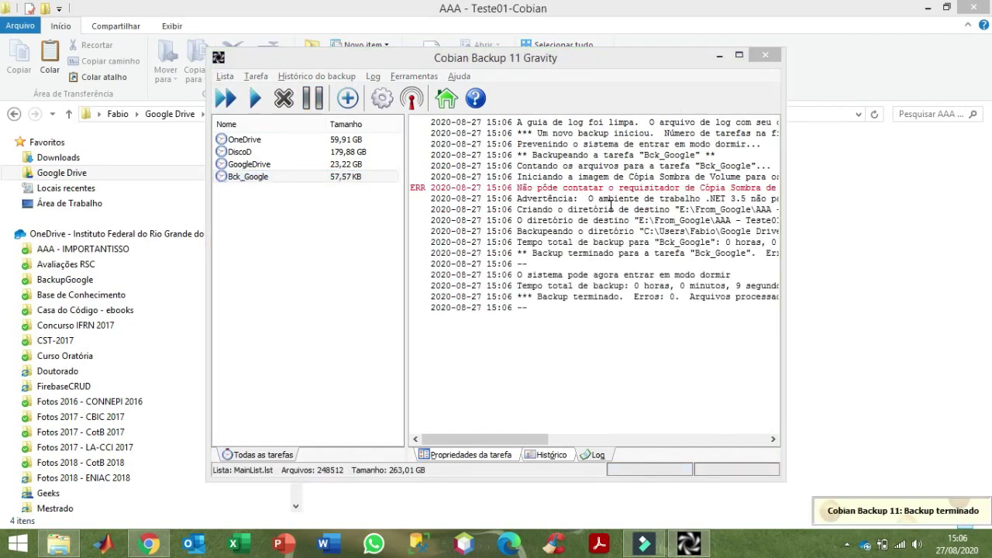
# Step: Switch to File Explorer and examine the contents of the incremental AAA - Teste01-Cobian backup folder in From_Google
pyautogui.click(70, 541)
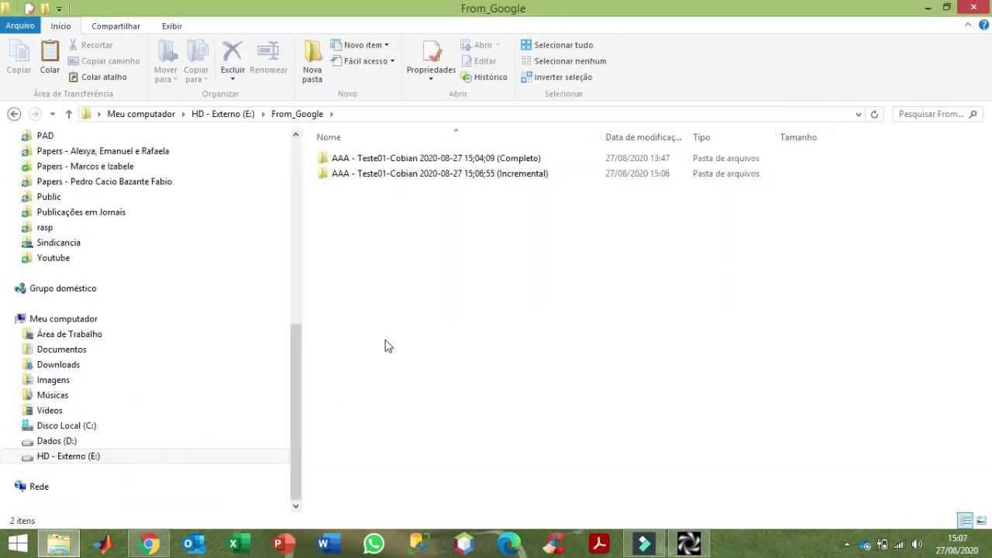
pyautogui.click(505, 159)
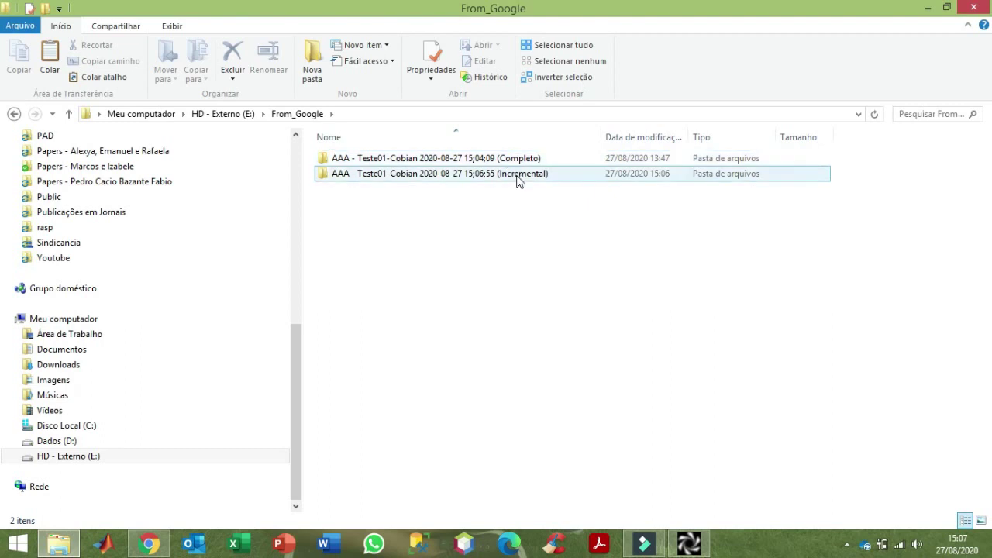
pyautogui.doubleClick(516, 175)
pyautogui.click(344, 158)
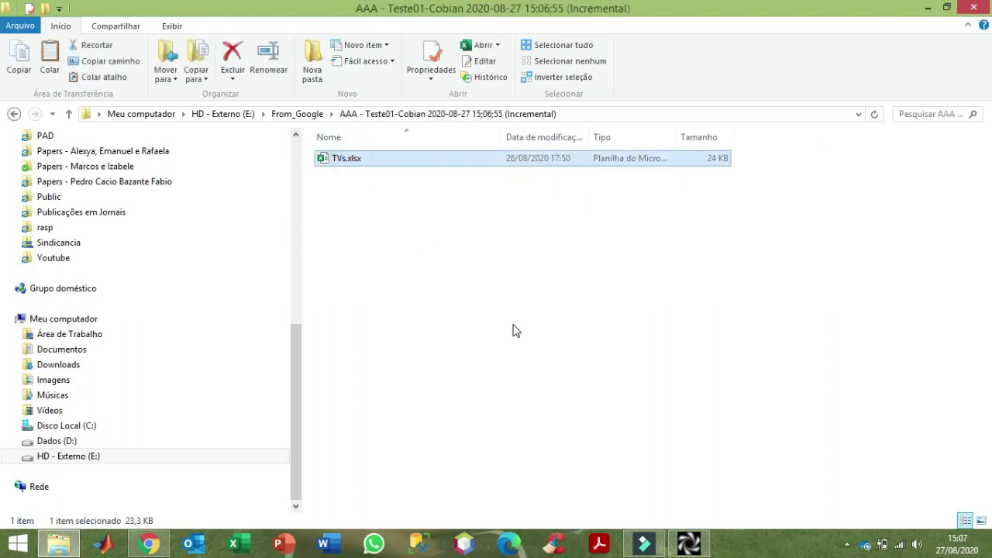
pyautogui.click(551, 312)
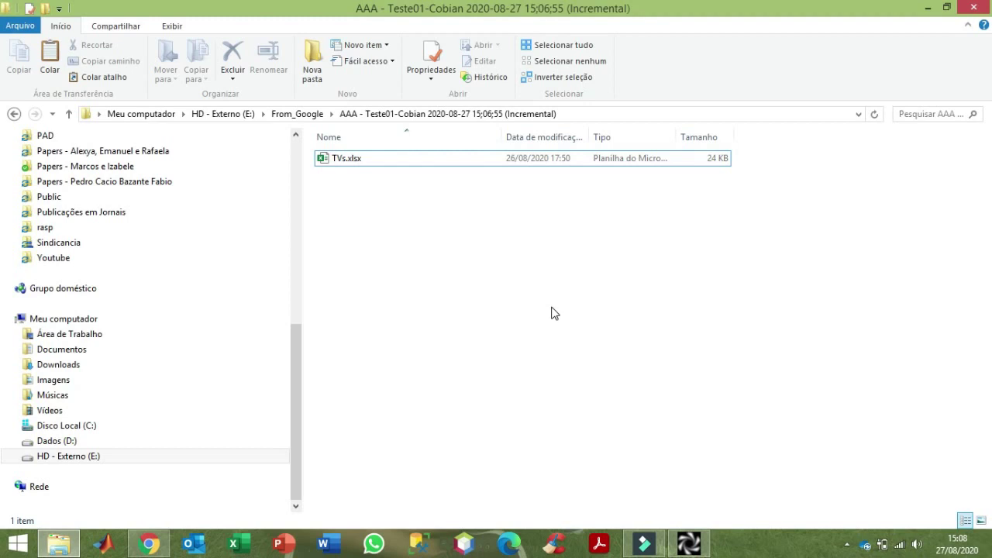
# Step: Open the AAA - Teste02-Cobian folder in Google Drive and examine its files
pyautogui.moveTo(298, 364); pyautogui.dragTo(316, 172)
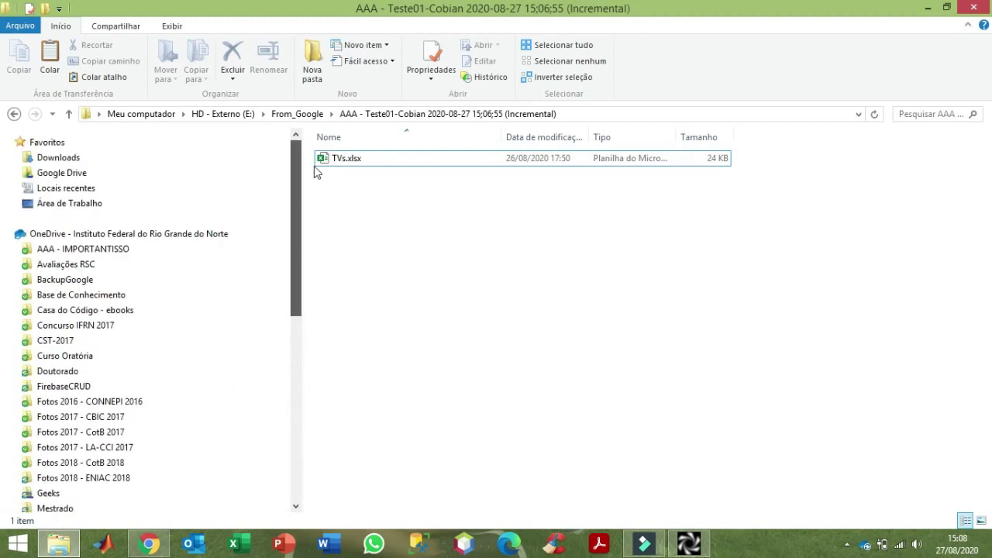
pyautogui.click(87, 175)
pyautogui.click(352, 189)
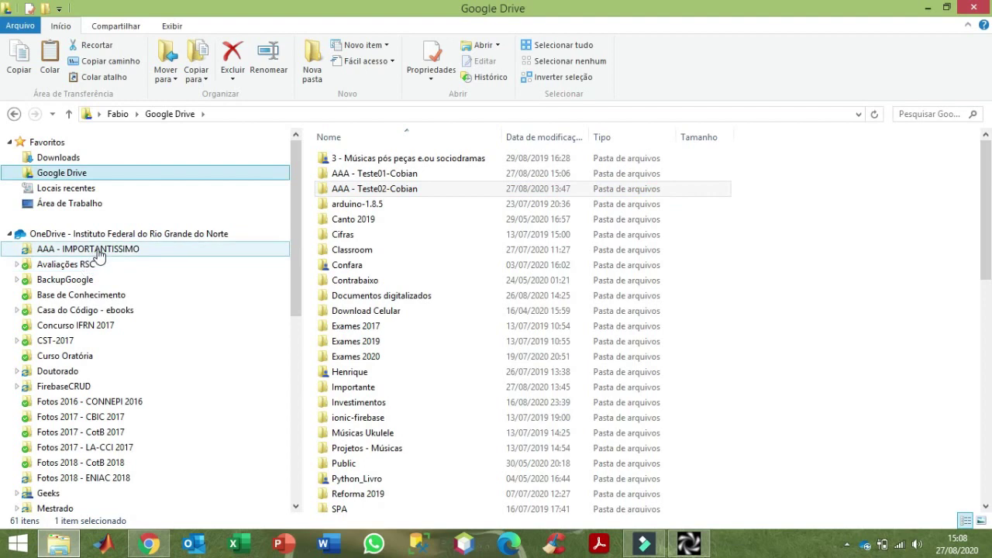
pyautogui.doubleClick(378, 192)
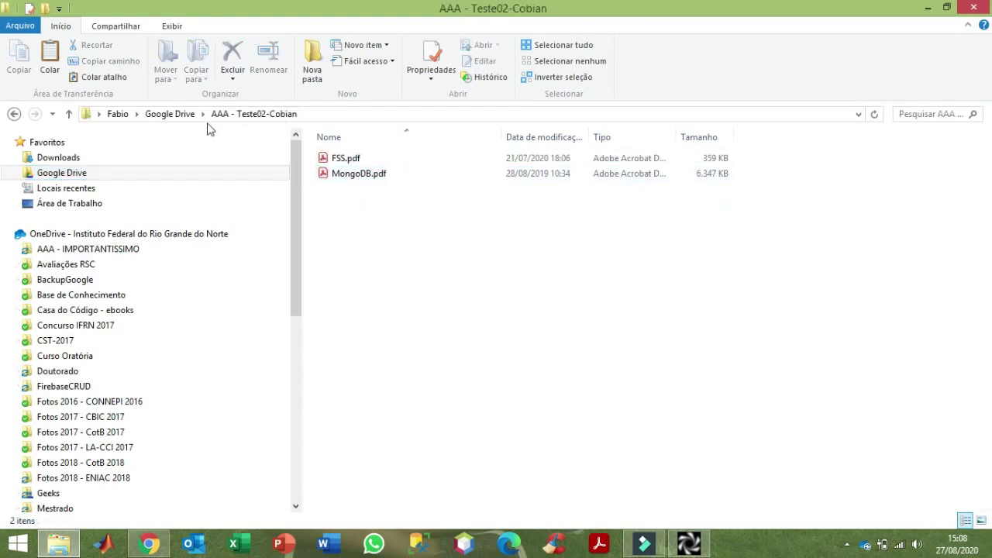
pyautogui.click(347, 177)
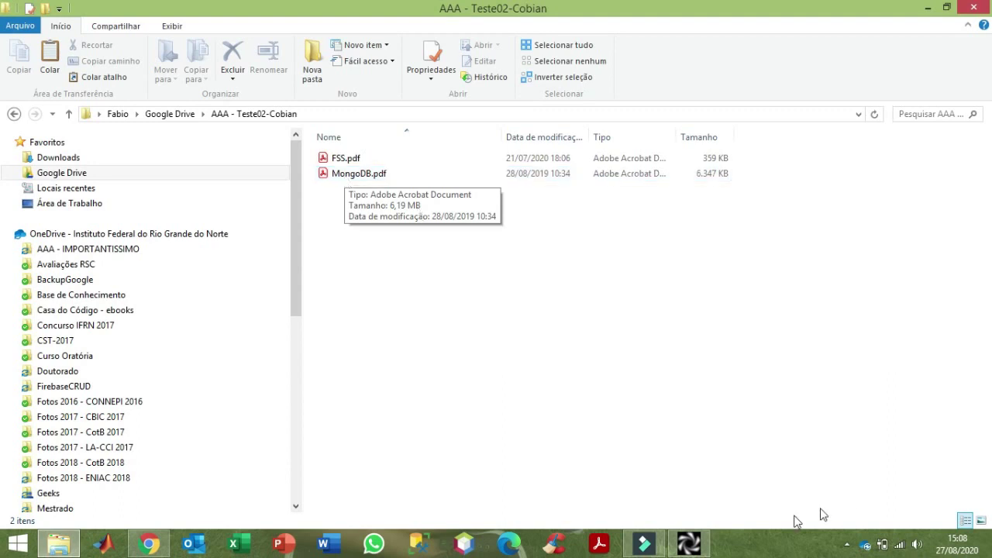
# Step: Switch to Cobian Backup and start a new backup task named Bck_Importantissimo
pyautogui.click(688, 542)
pyautogui.rightClick(283, 224)
pyautogui.click(347, 99)
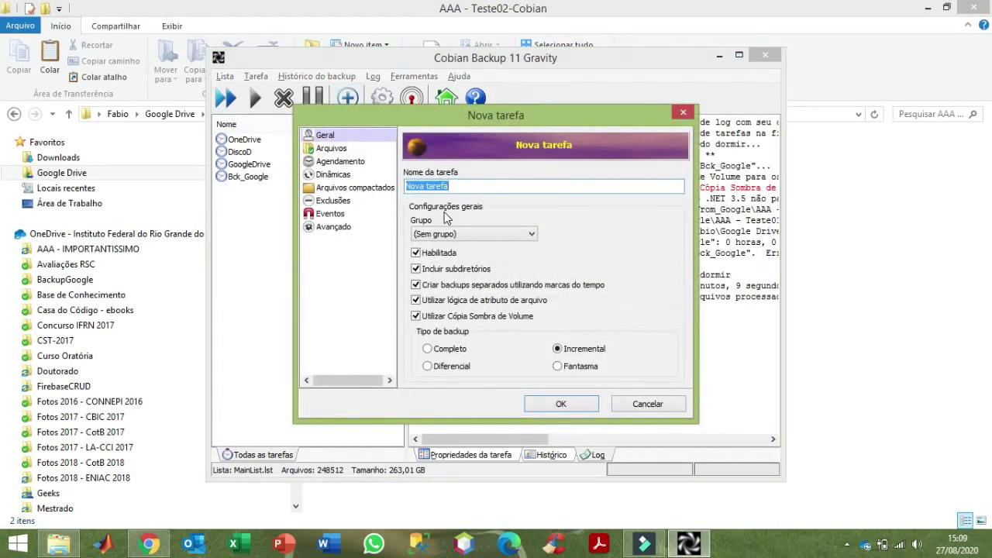
pyautogui.write('Bck')
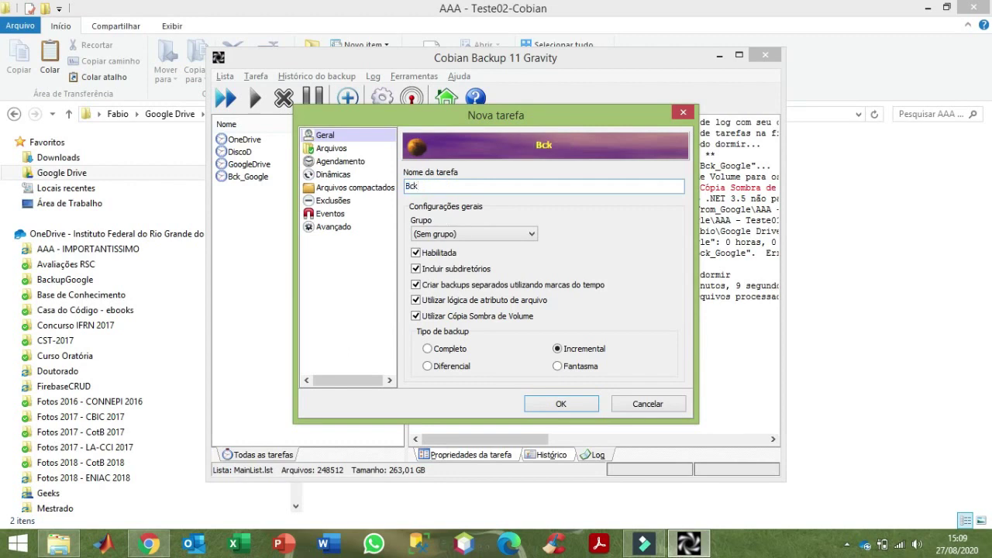
pyautogui.write('_Importanri')
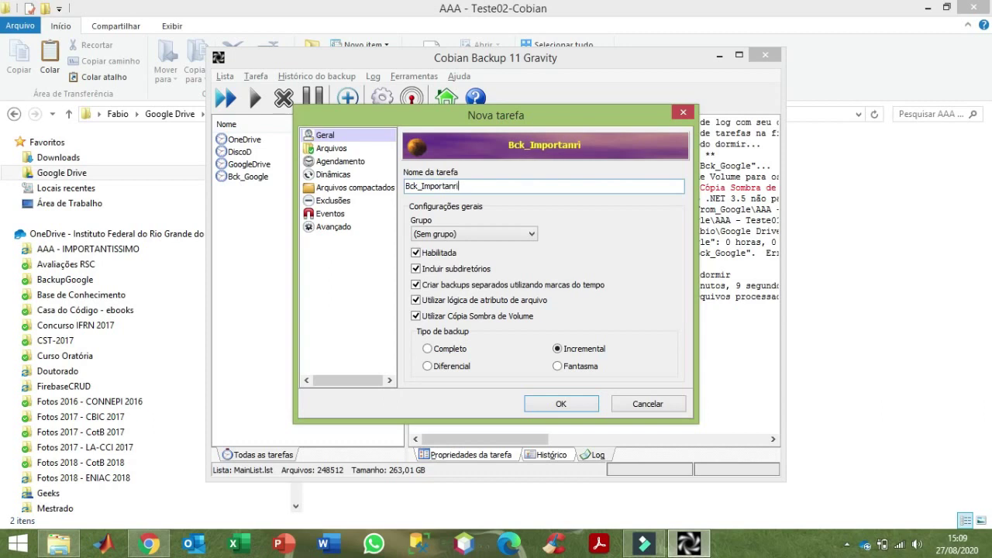
pyautogui.press('BackSpace')
pyautogui.press('BackSpace')
pyautogui.write('tissimo')
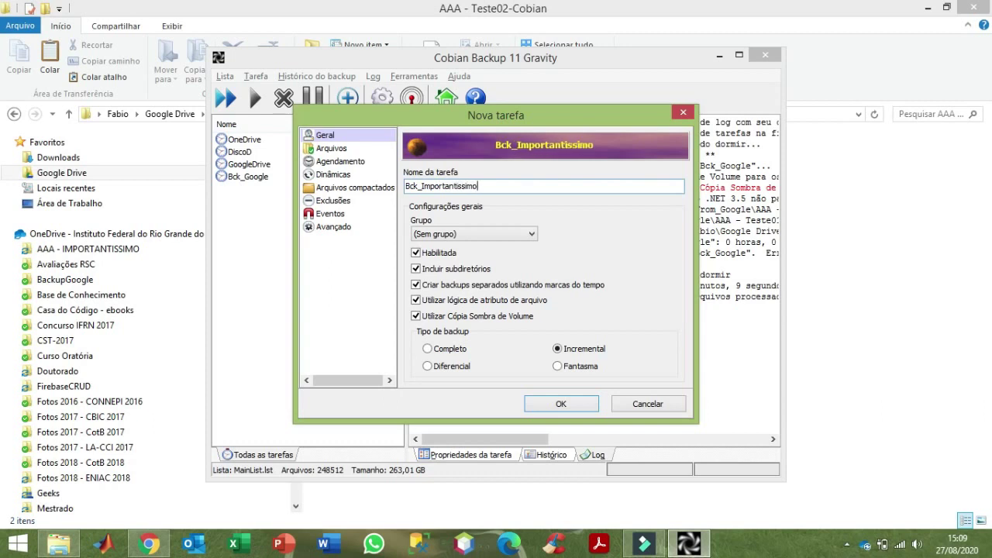
# Step: Set the new task's daily run time to 15:12:00 after checking the system clock, and try to save the task
pyautogui.click(342, 162)
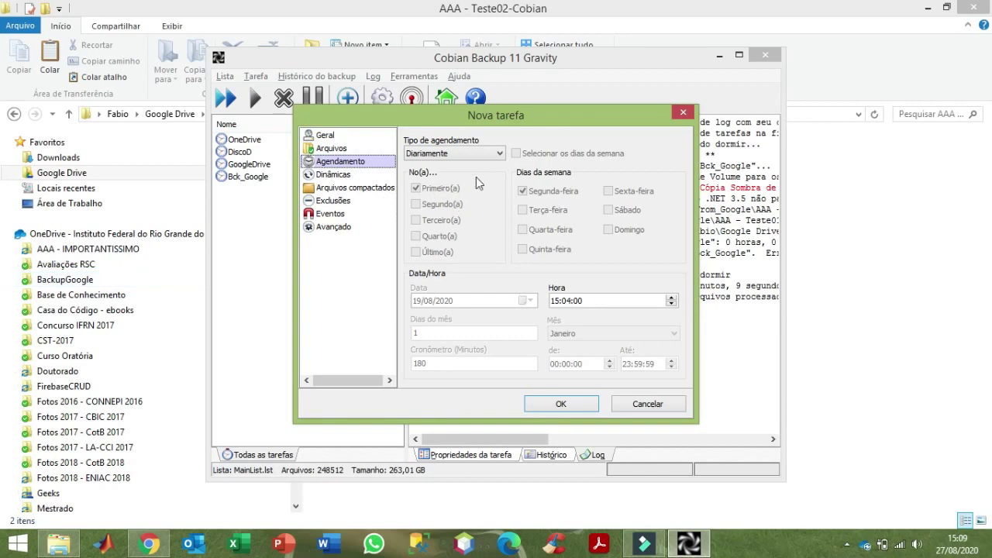
pyautogui.click(959, 547)
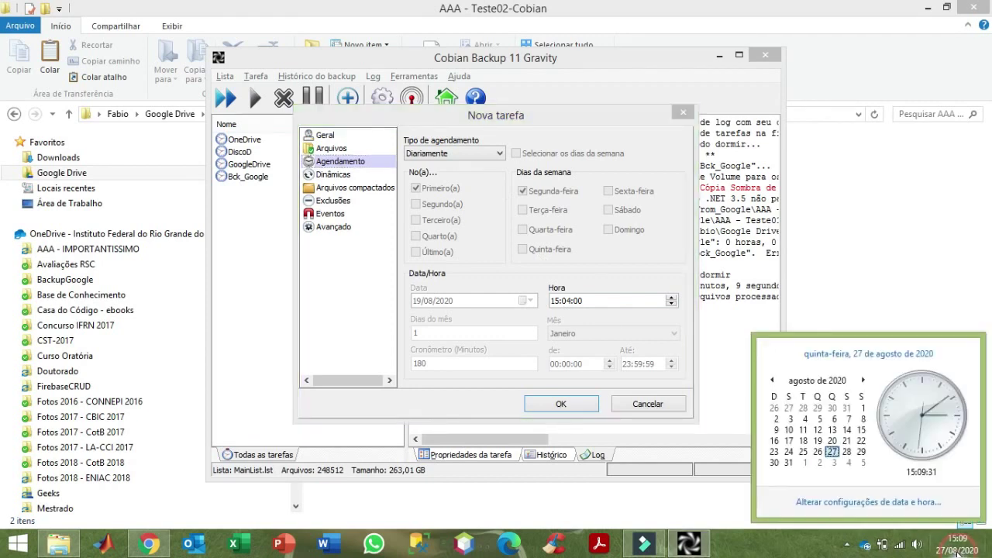
pyautogui.click(601, 310)
pyautogui.click(565, 301)
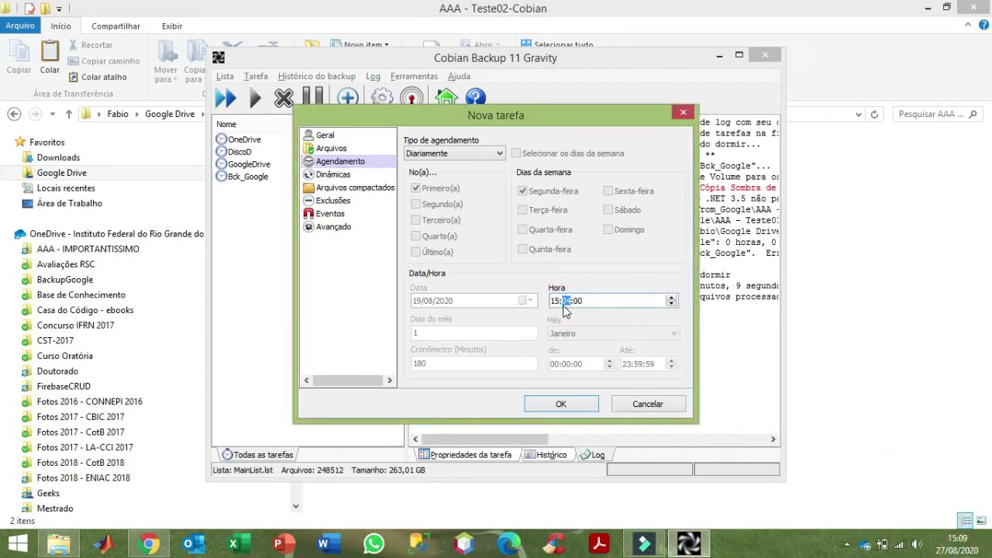
pyautogui.write('12')
pyautogui.click(569, 408)
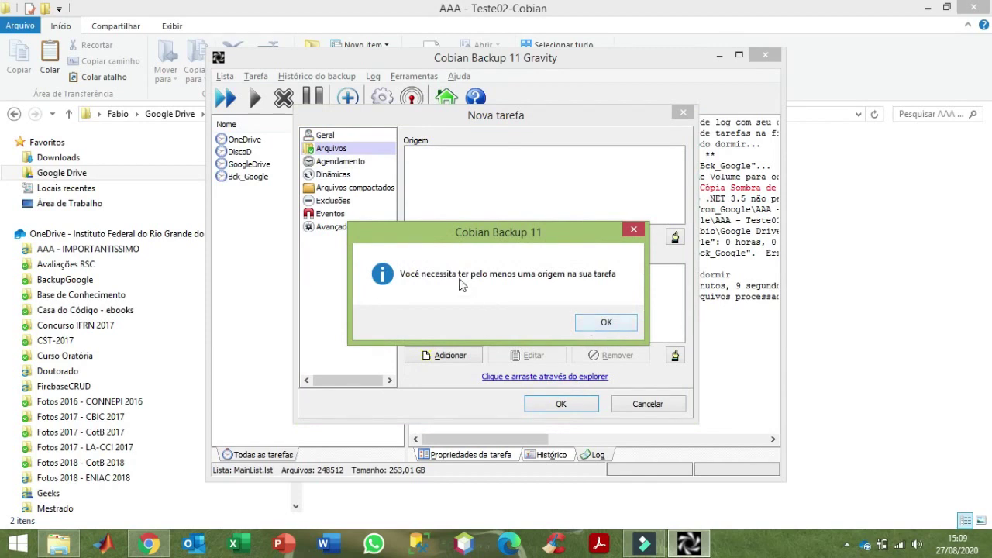
pyautogui.click(606, 321)
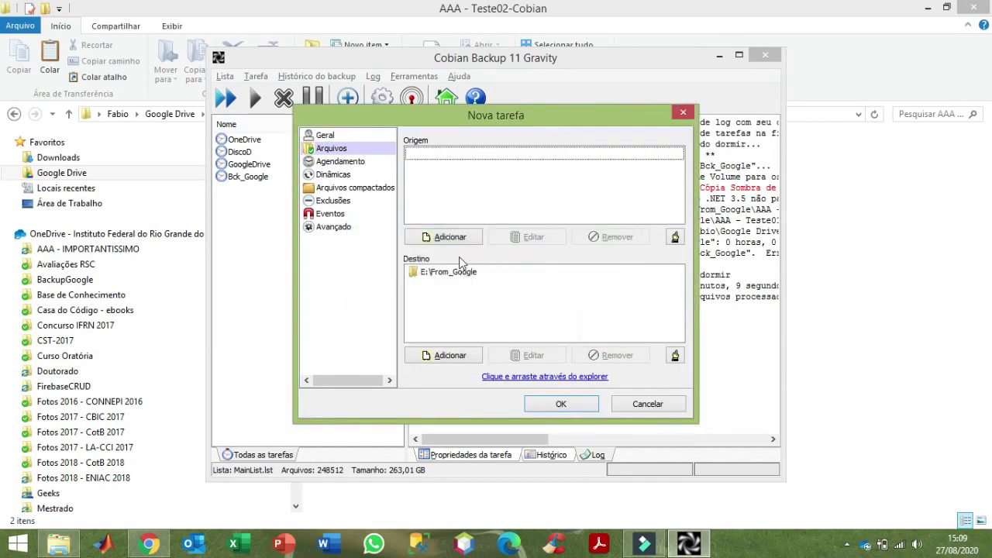
# Step: Add the Google Drive folder AAA - Teste02-Cobian as the source directory of the new task
pyautogui.click(456, 239)
pyautogui.click(457, 272)
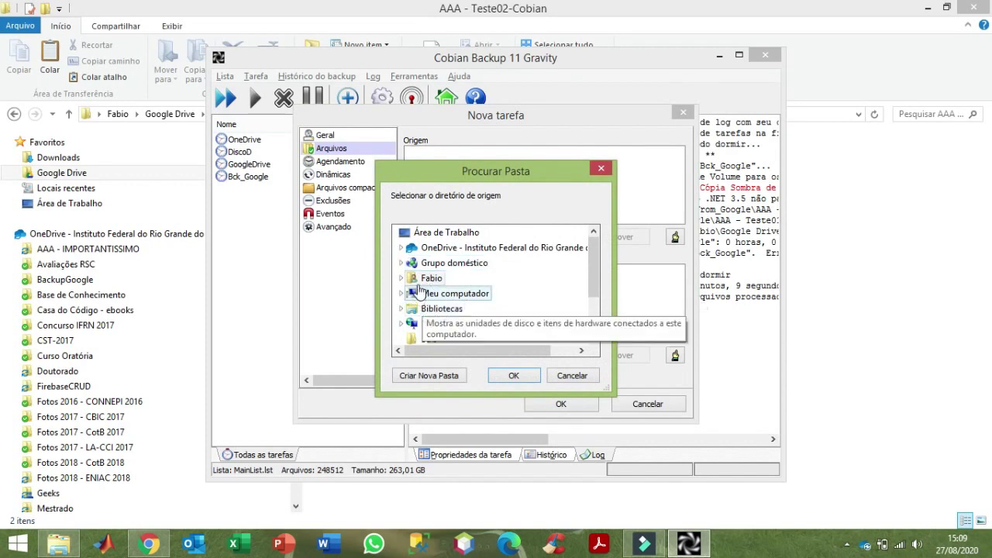
pyautogui.doubleClick(420, 283)
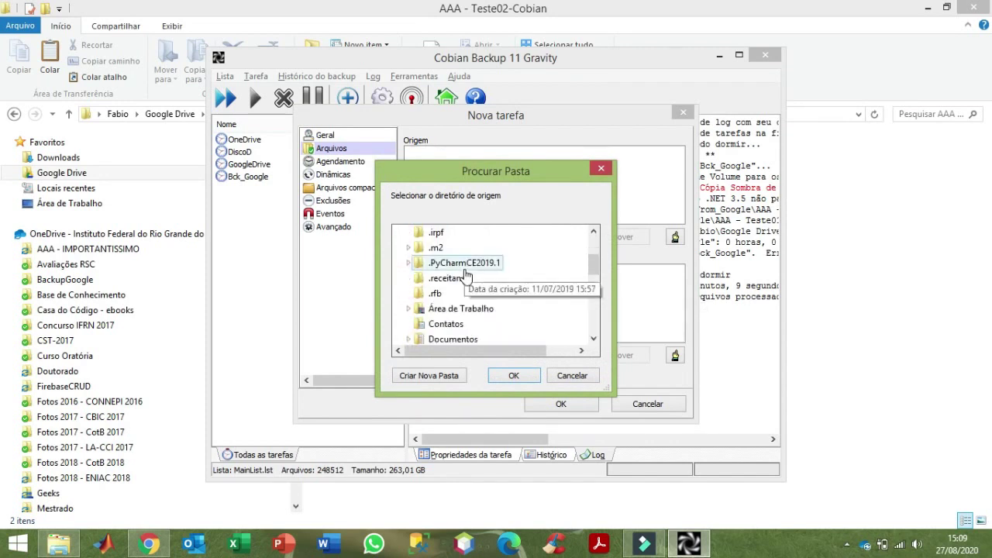
pyautogui.scroll(-2, 466, 288)
pyautogui.click(409, 295)
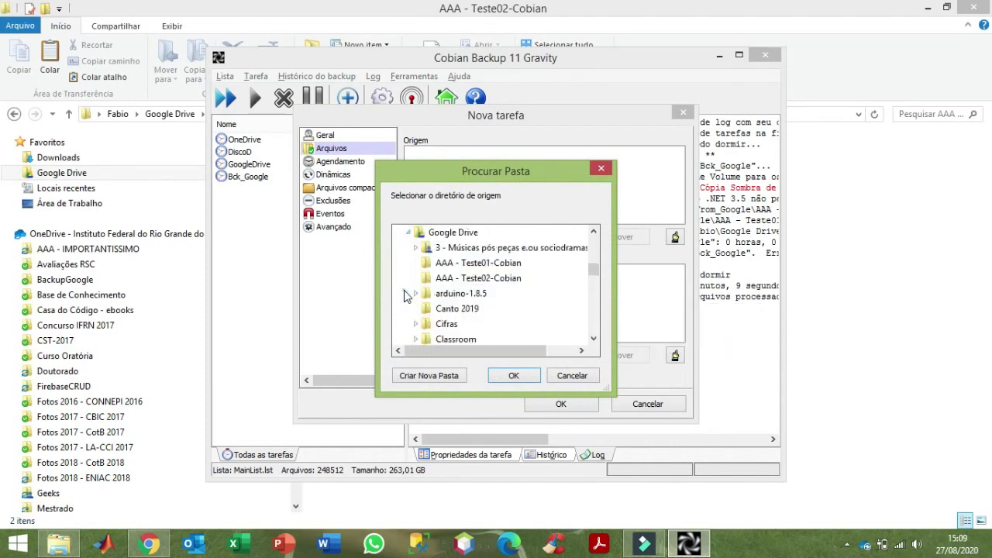
pyautogui.click(502, 281)
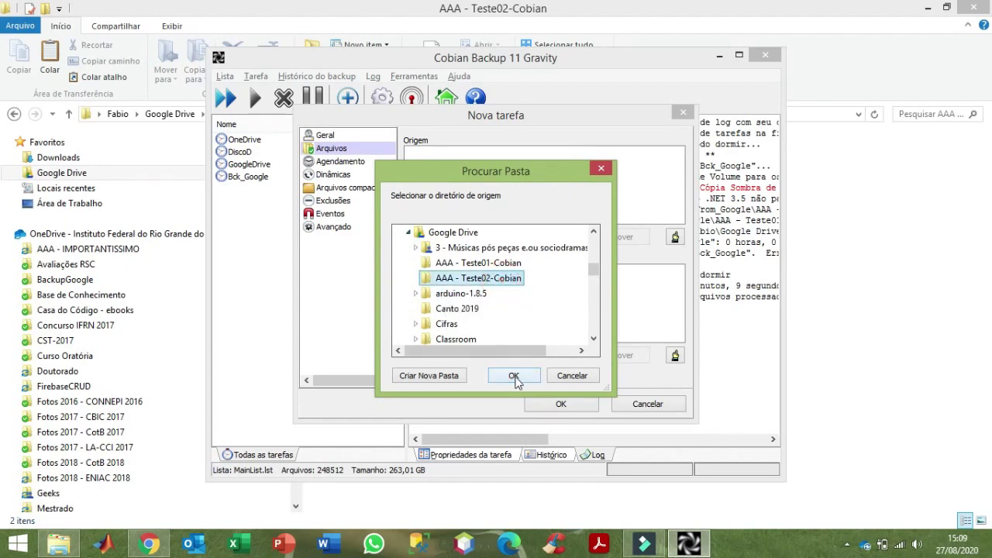
pyautogui.click(513, 376)
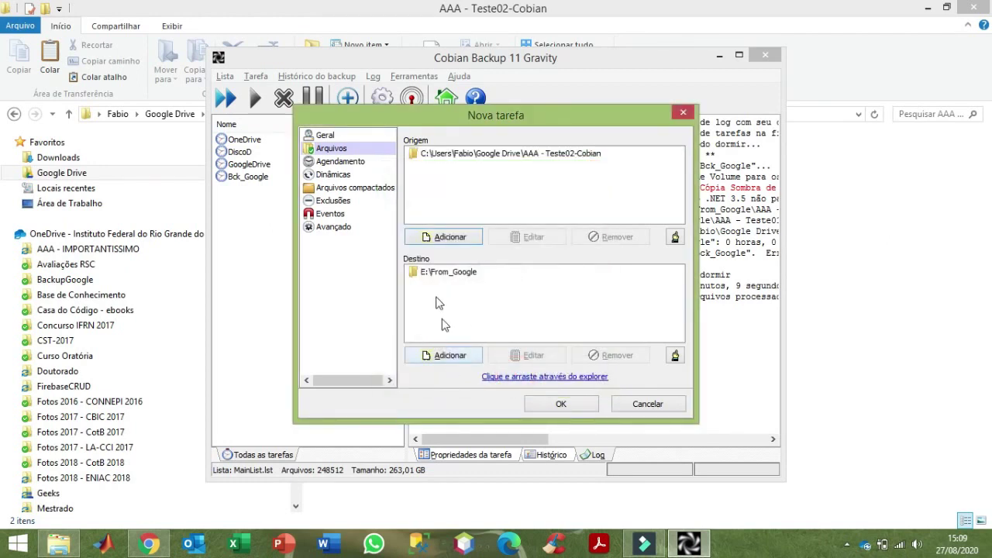
# Step: Replace the destination E:\From_Google with the AAA - IMPORTANTISSIMO directory in OneDrive
pyautogui.click(436, 282)
pyautogui.click(628, 357)
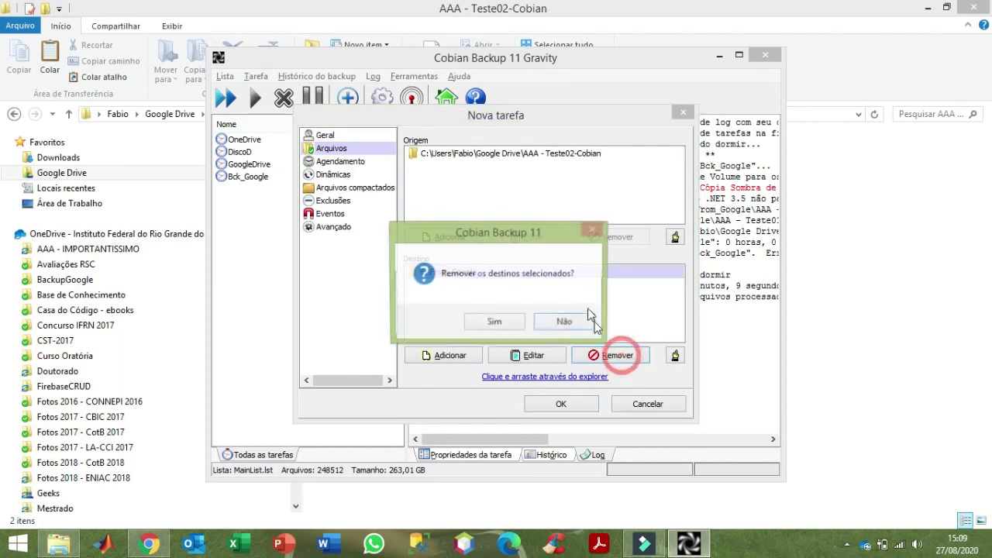
pyautogui.click(510, 323)
pyautogui.click(445, 354)
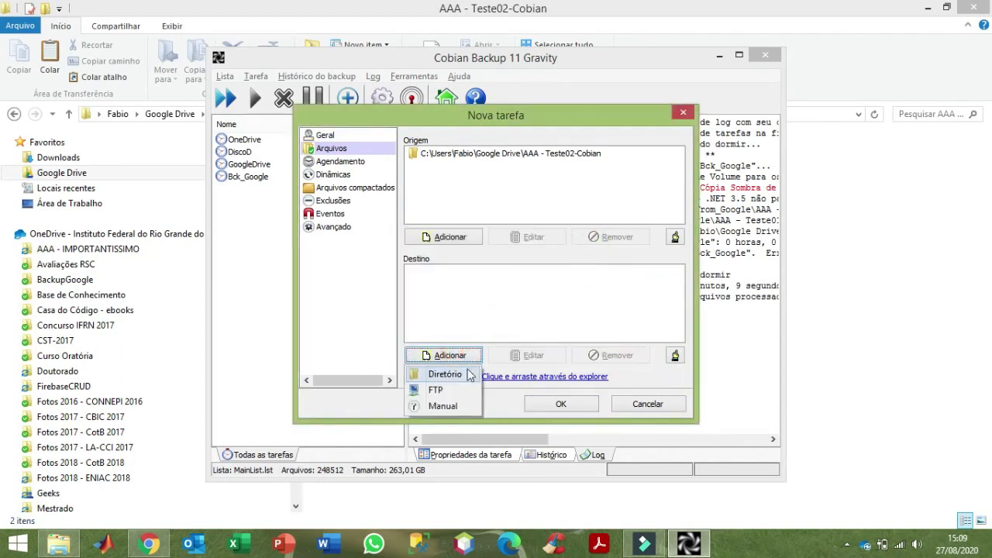
pyautogui.click(458, 373)
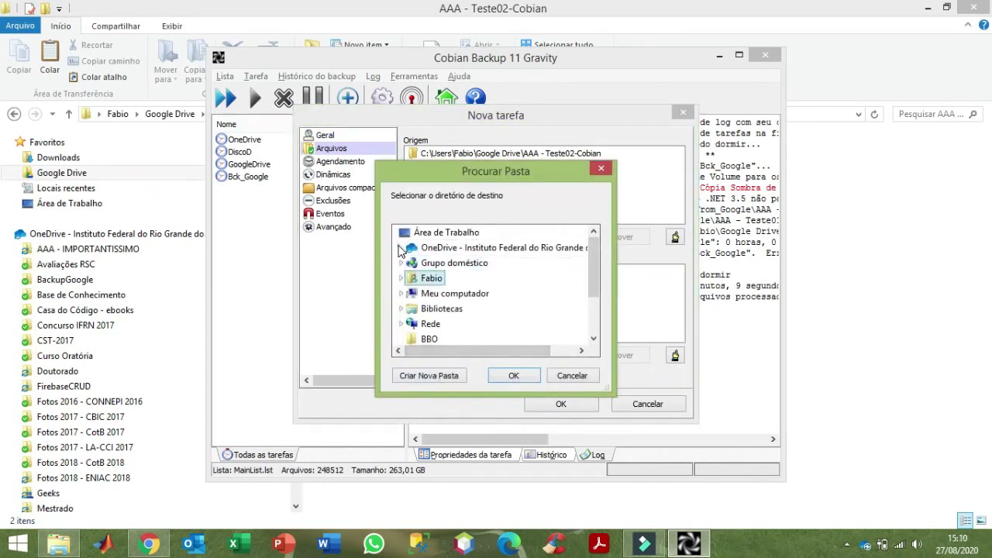
pyautogui.click(400, 248)
pyautogui.click(472, 247)
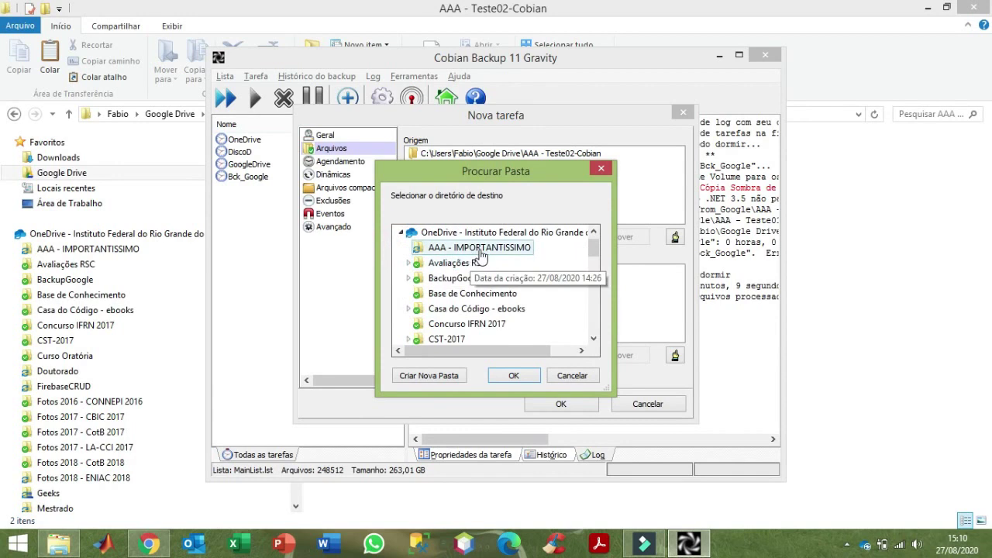
pyautogui.click(513, 375)
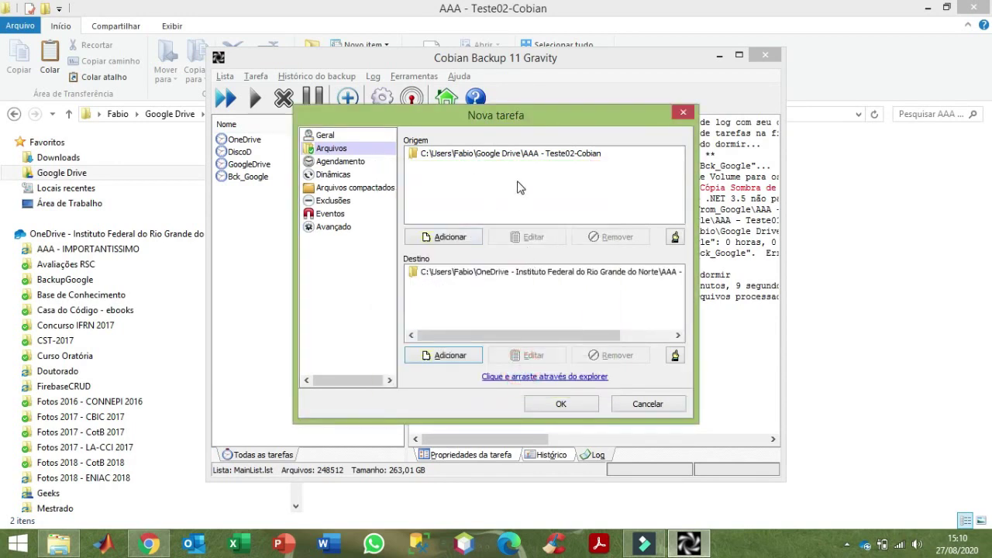
# Step: Check the system clock, set the new task's daily run time to 15:11:00 and save the task
pyautogui.click(956, 543)
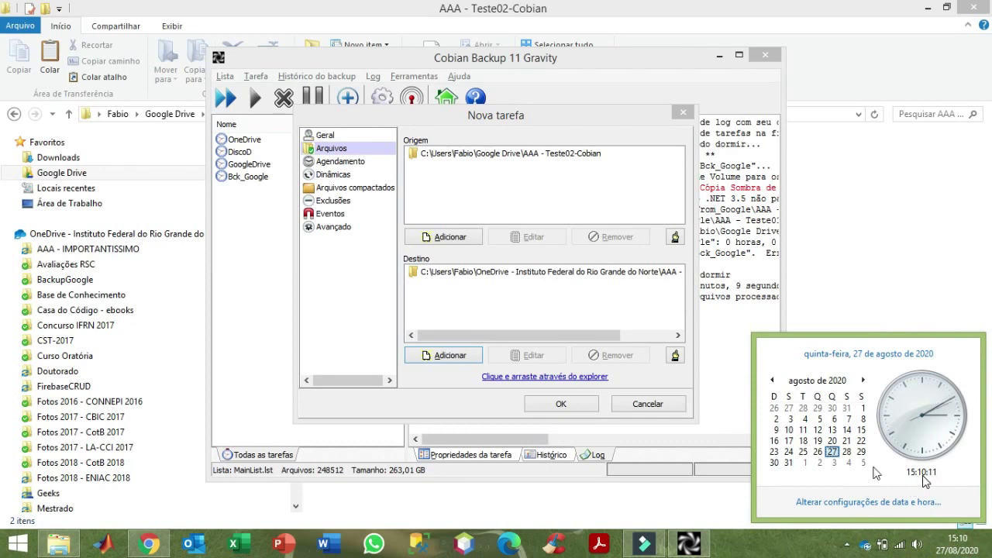
pyautogui.click(343, 163)
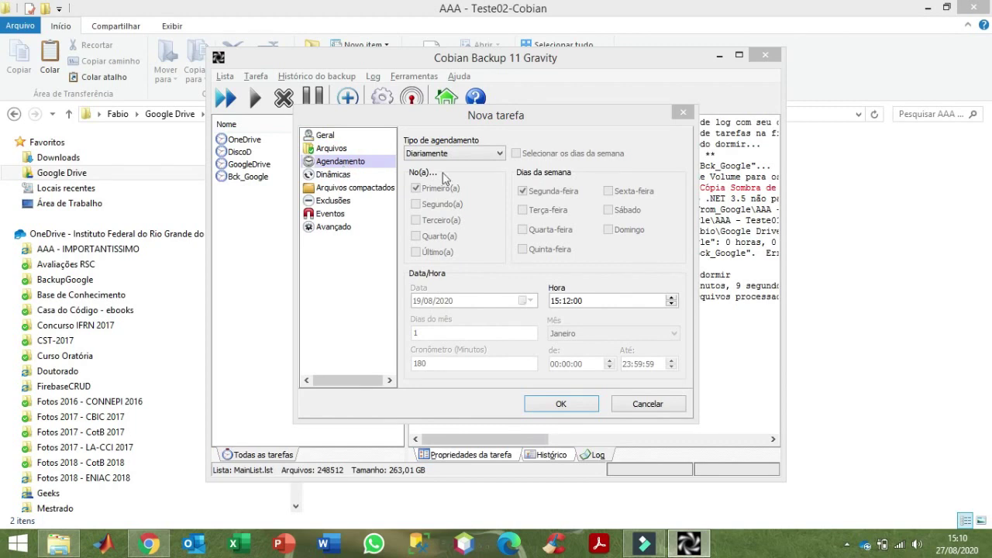
pyautogui.click(569, 301)
pyautogui.write('11')
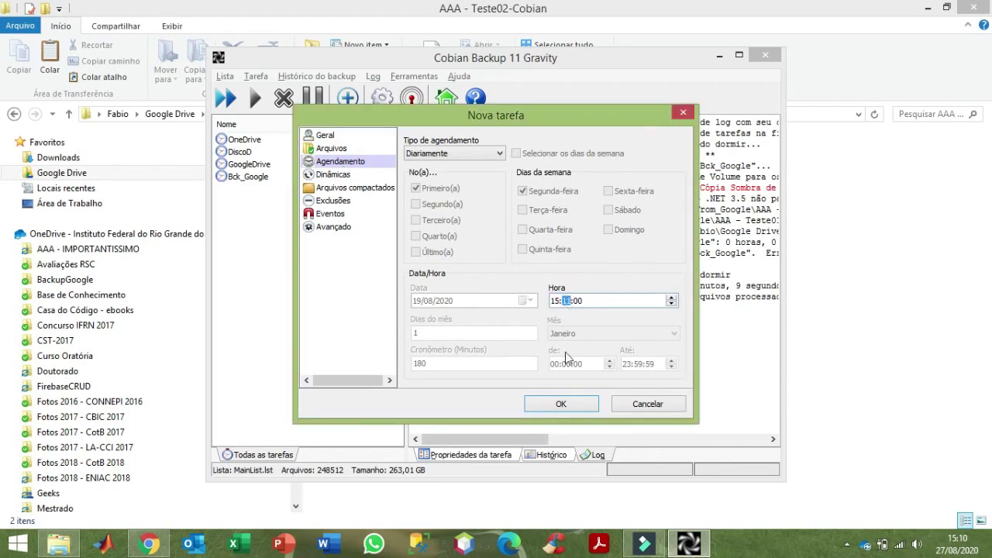
pyautogui.click(562, 404)
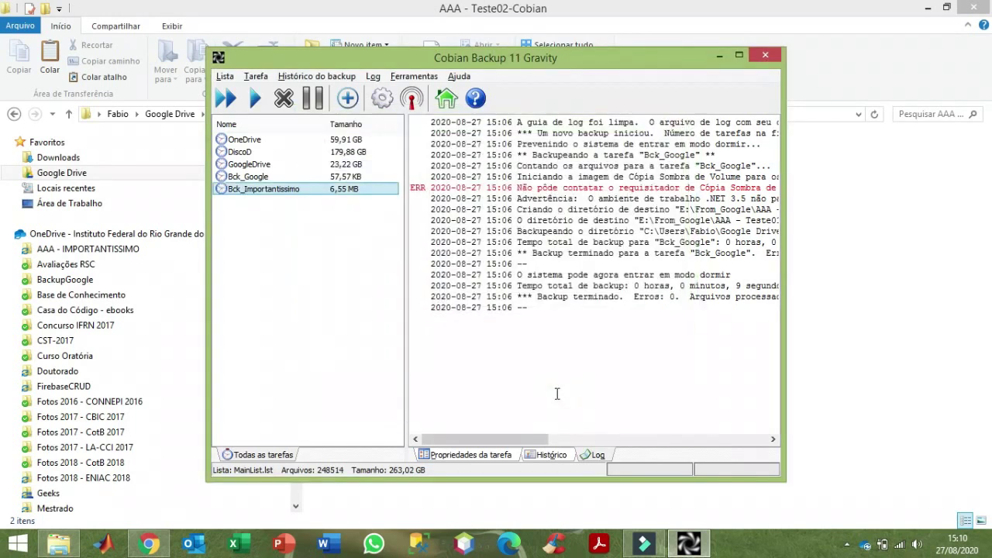
# Step: Clear the log tab in Cobian Backup
pyautogui.click(373, 76)
pyautogui.click(392, 90)
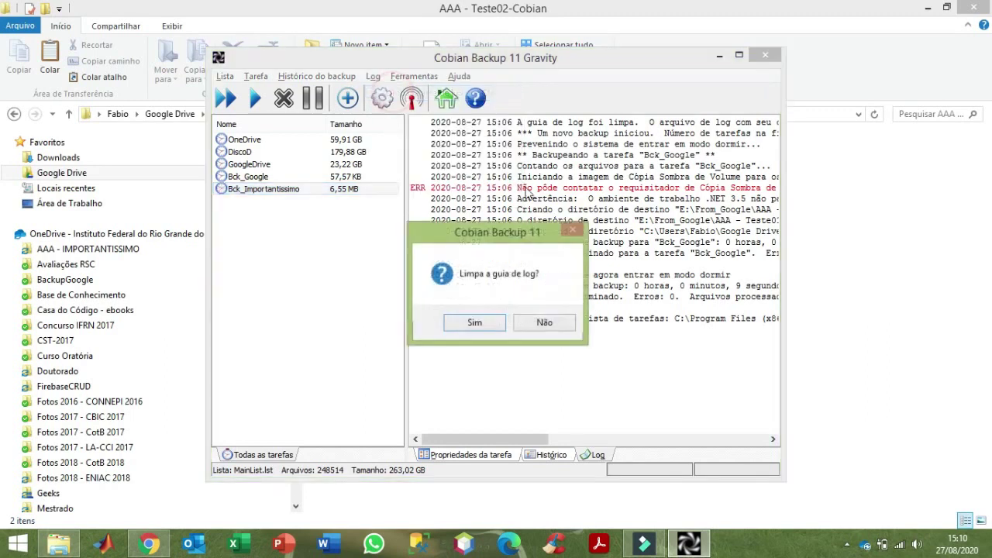
pyautogui.click(476, 322)
# Step: Watch the clock until the scheduled backup runs, and examine the full AAA - Teste02-Cobian backup in OneDrive's AAA - IMPORTANTISSIMO folder
pyautogui.click(954, 547)
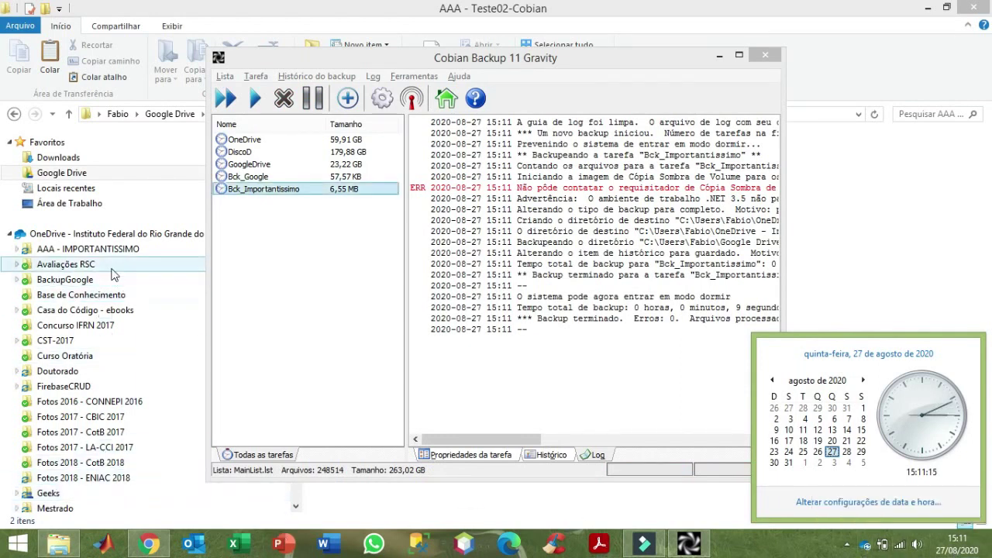
pyautogui.click(86, 248)
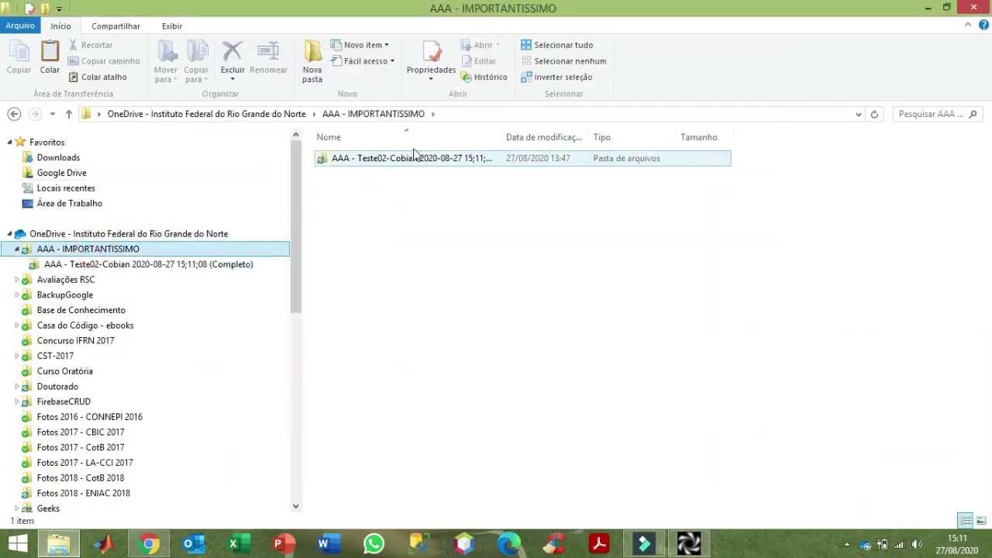
pyautogui.doubleClick(395, 163)
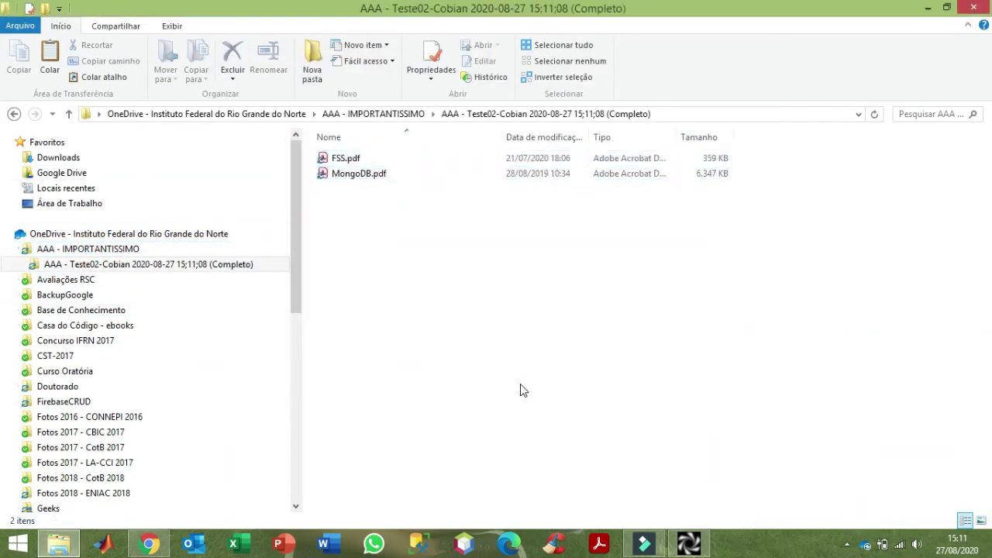